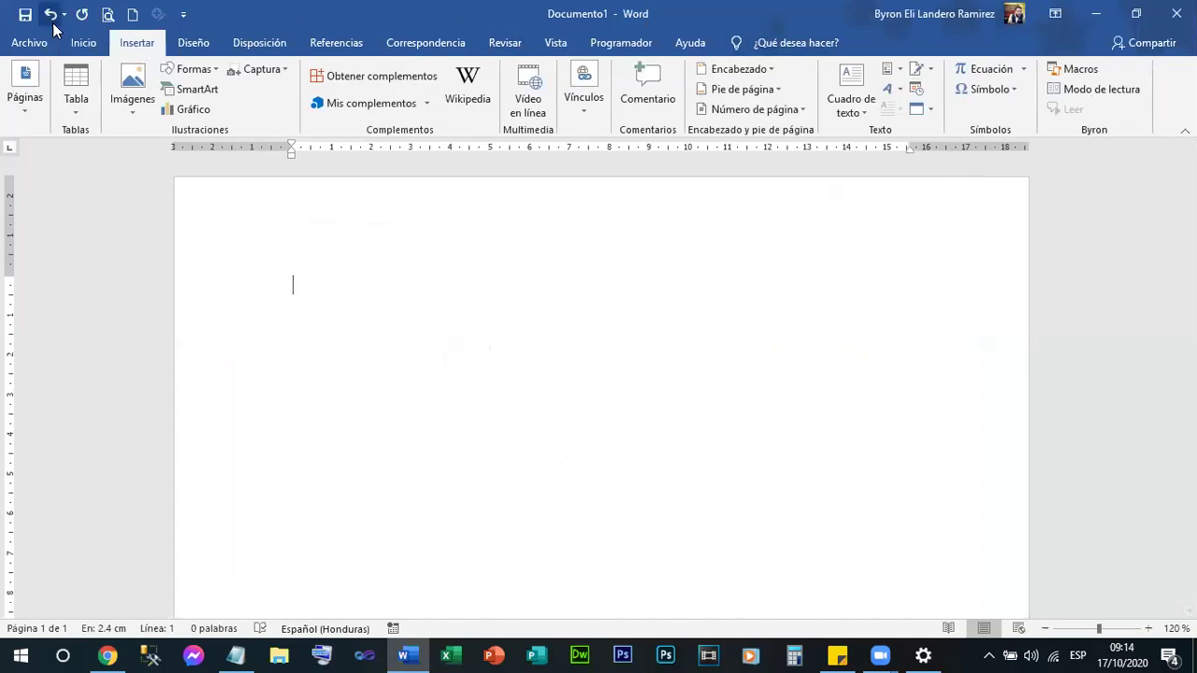
# Open Windows Settings, search for "reconocimiento de voz" and open the Control Panel's Reconocimiento de voz page
pyautogui.click(83, 44)
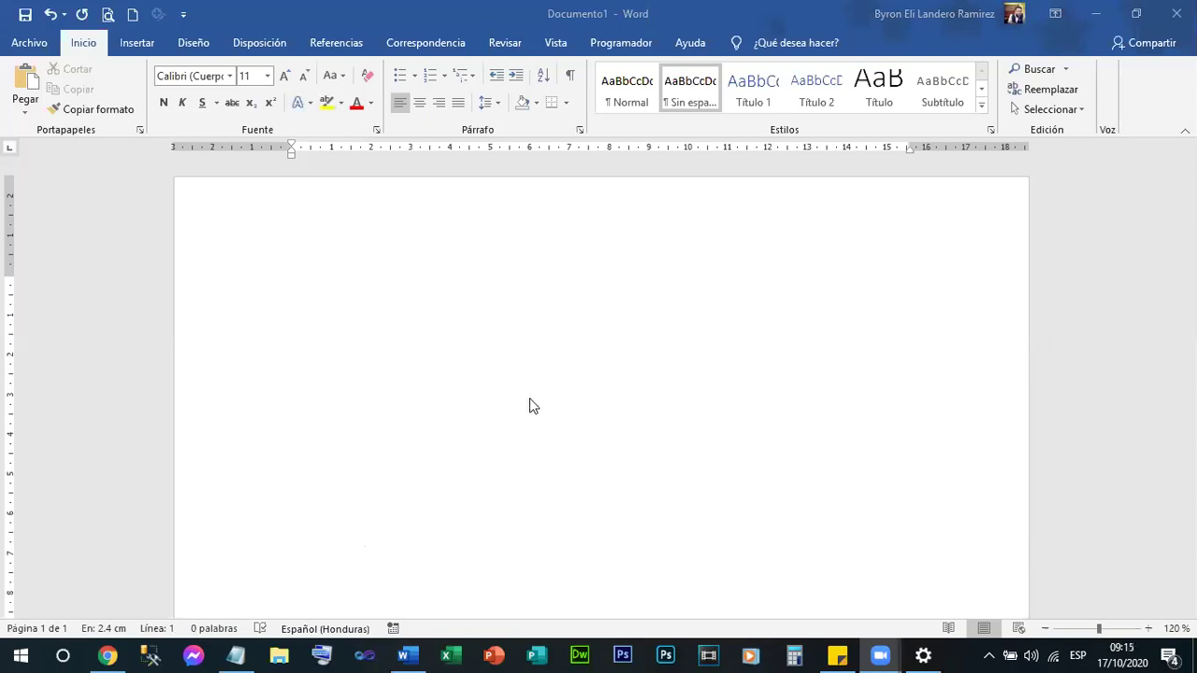
pyautogui.click(19, 654)
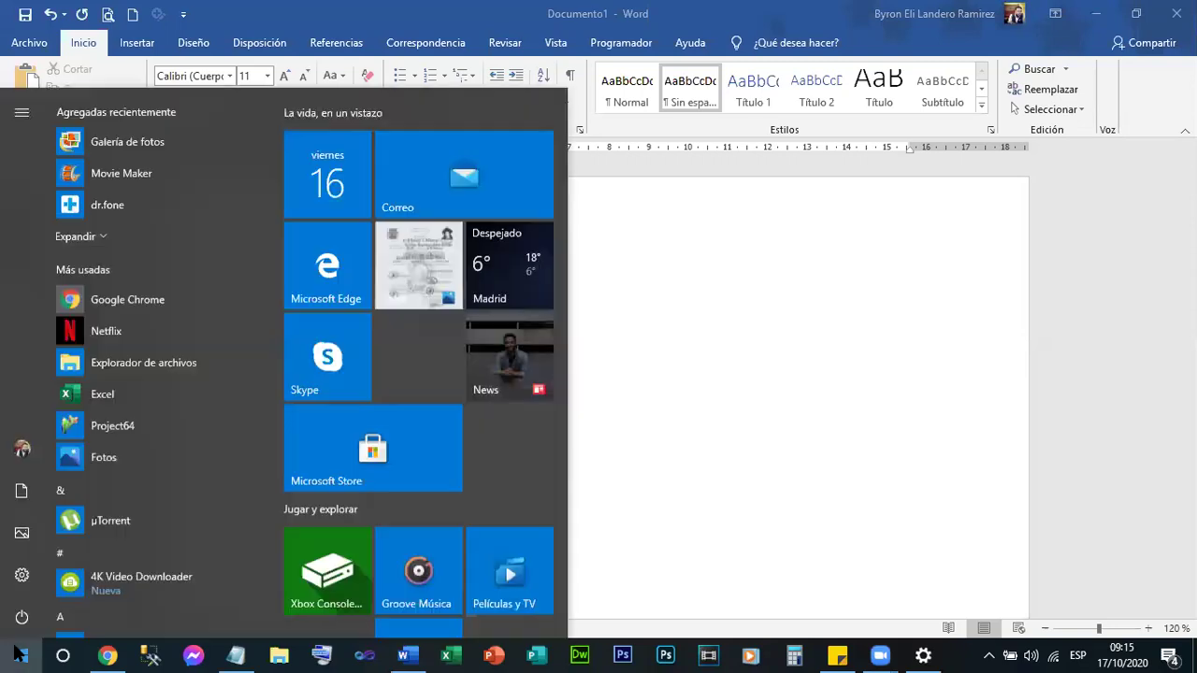
pyautogui.click(21, 578)
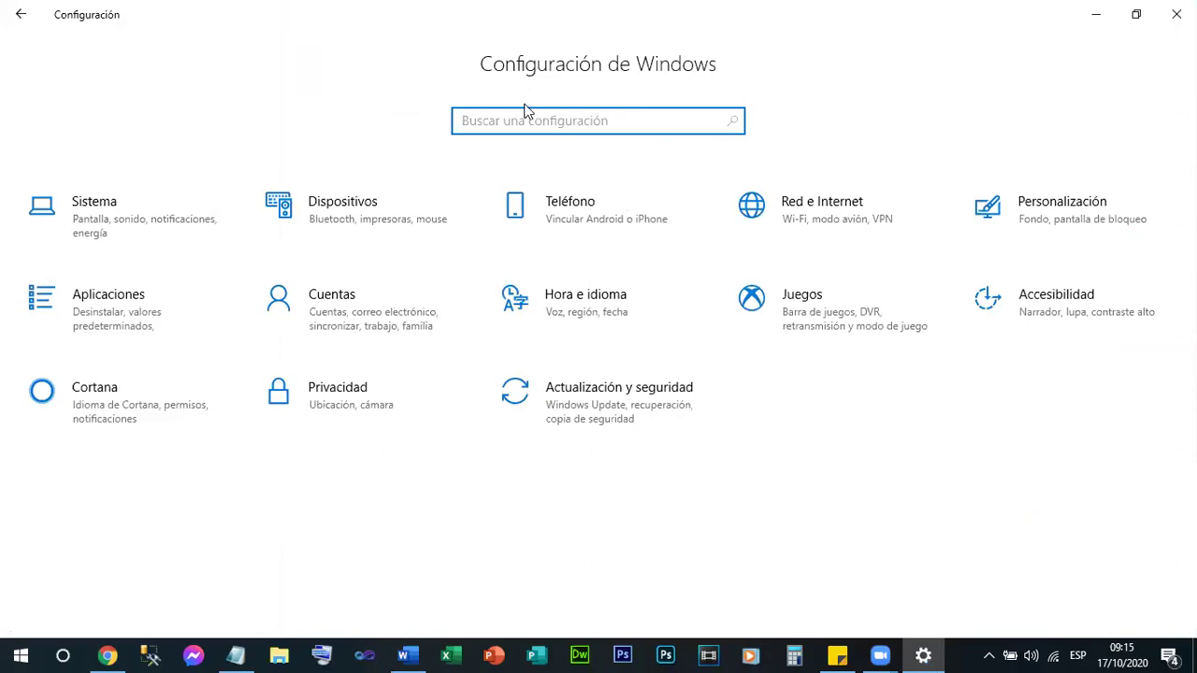
pyautogui.write('reconocimiento de ')
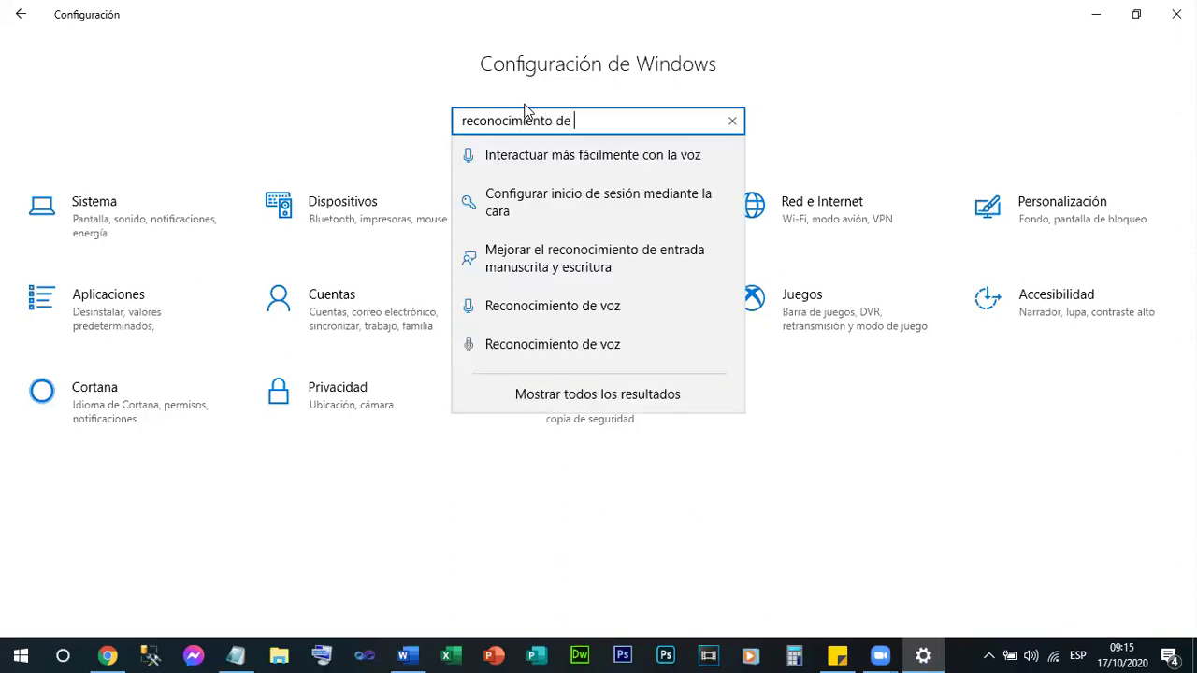
pyautogui.write('voz')
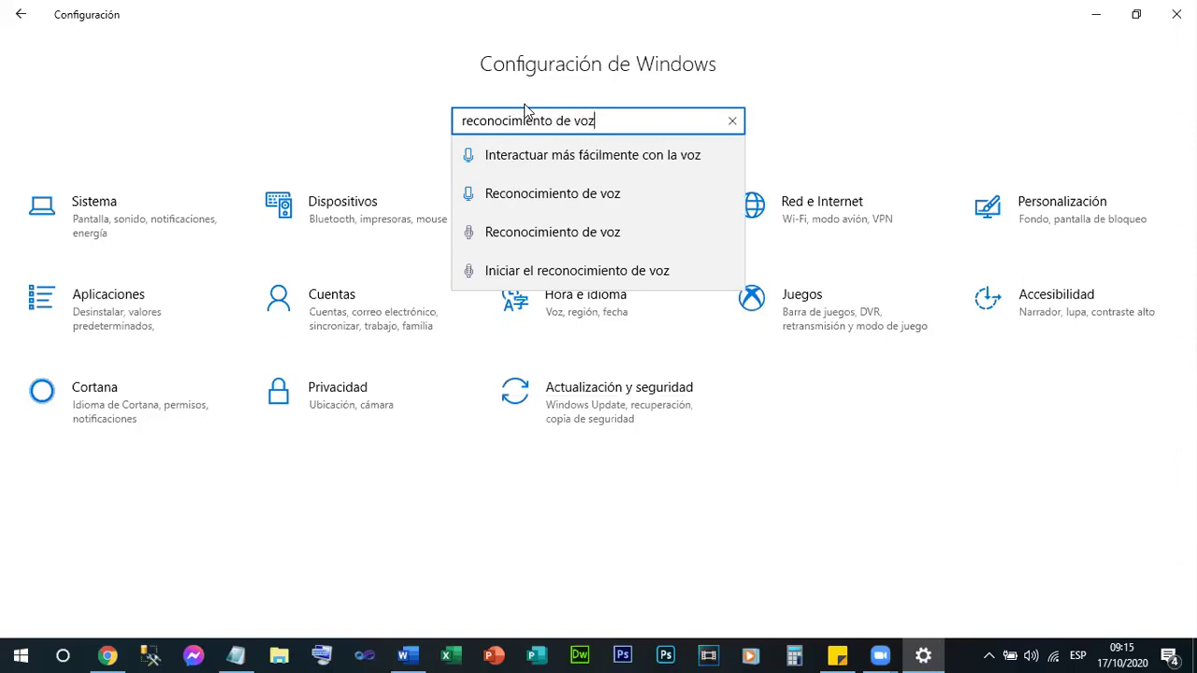
pyautogui.click(475, 236)
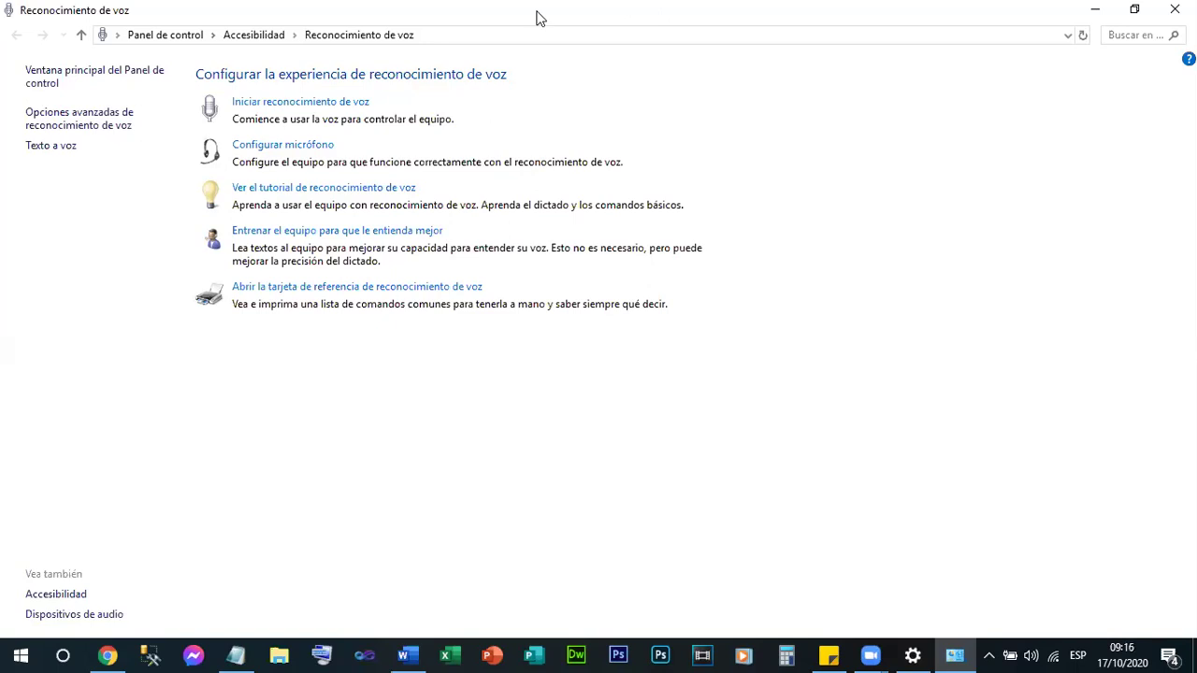
# Start speech recognition from the Control Panel page, and close the speech bar and the Reconocimiento de voz window
pyautogui.click(260, 104)
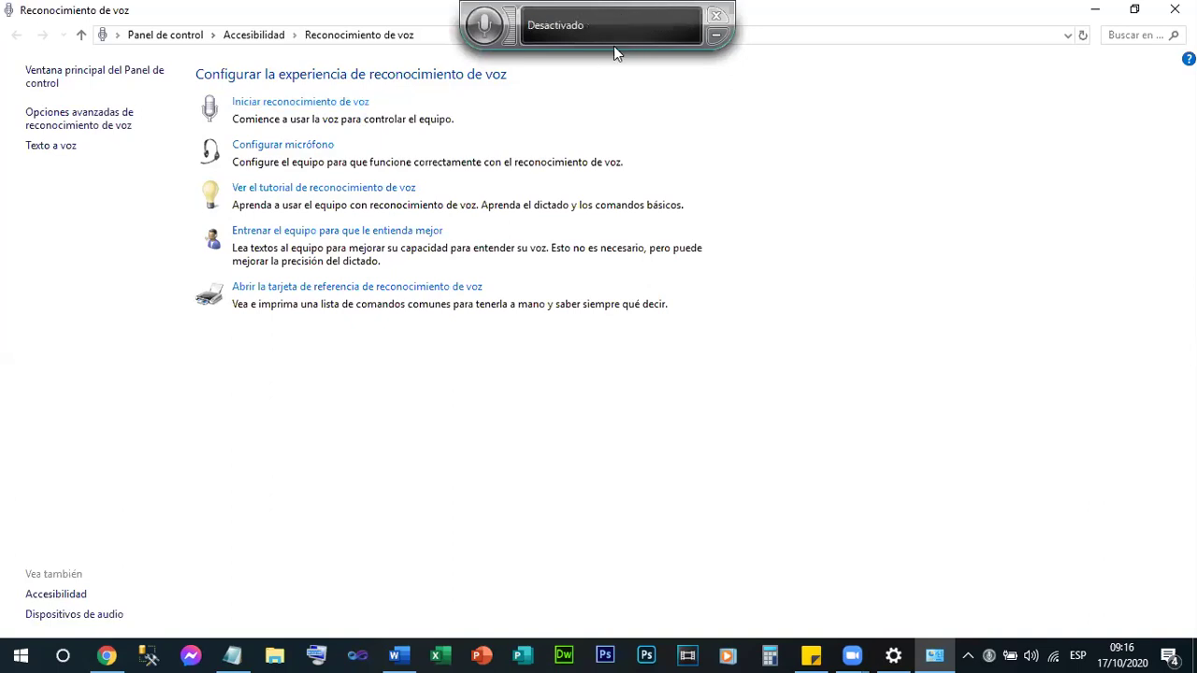
pyautogui.click(717, 16)
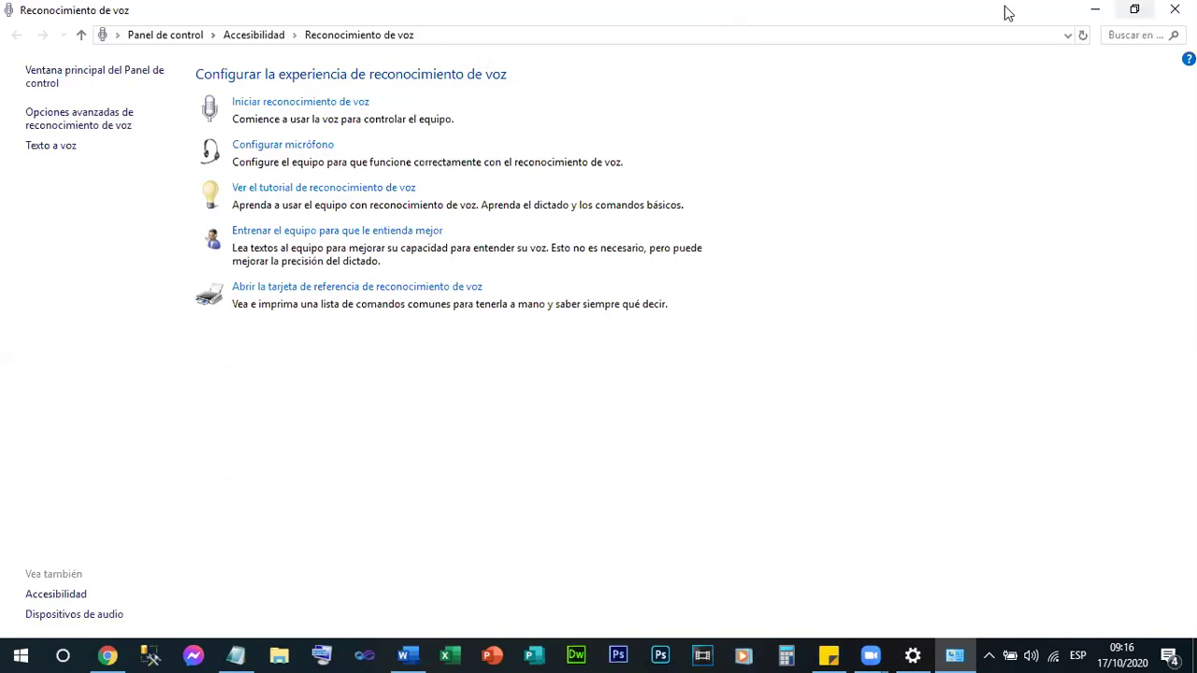
pyautogui.click(1175, 9)
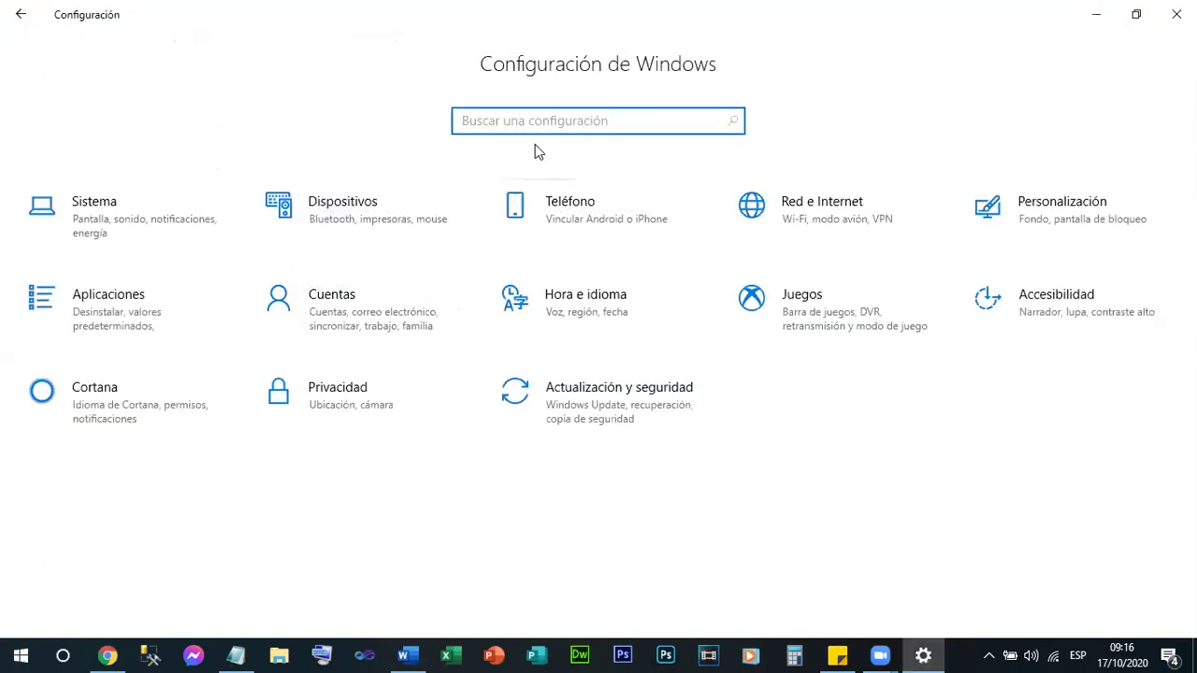
# Try to launch "Iniciar el reconocimiento de voz" directly from a settings search for "reconocimiento de voz"
pyautogui.write('reconociem')
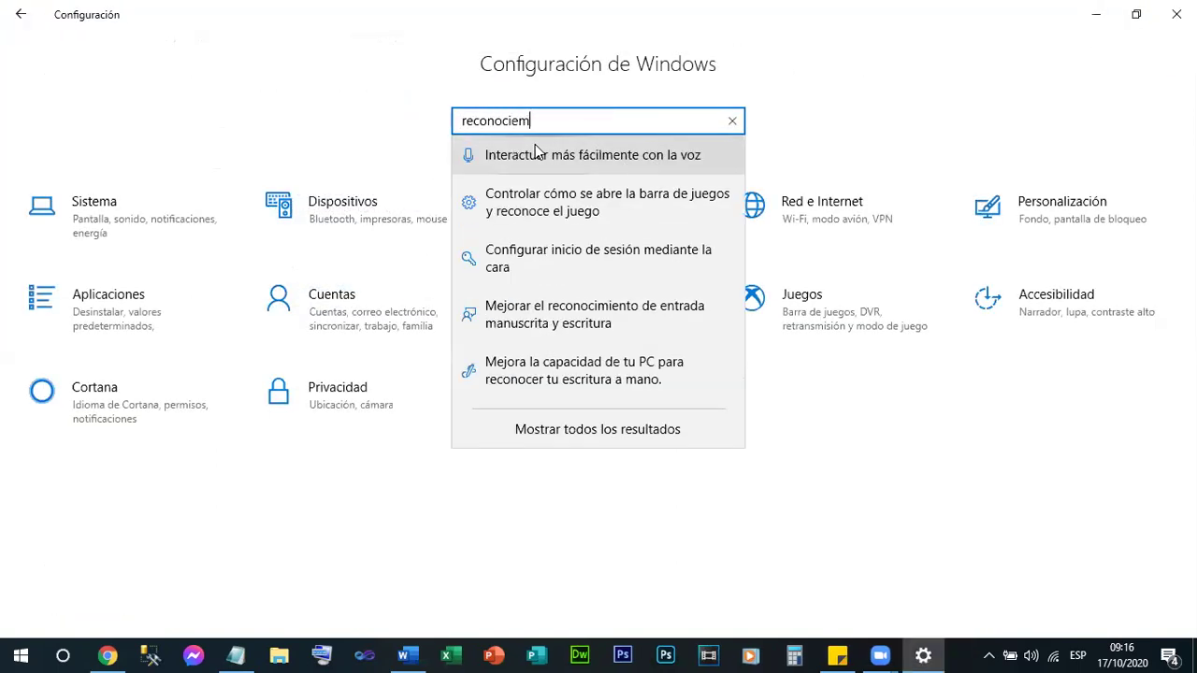
pyautogui.press('BackSpace')
pyautogui.press('BackSpace')
pyautogui.write('miento de voz')
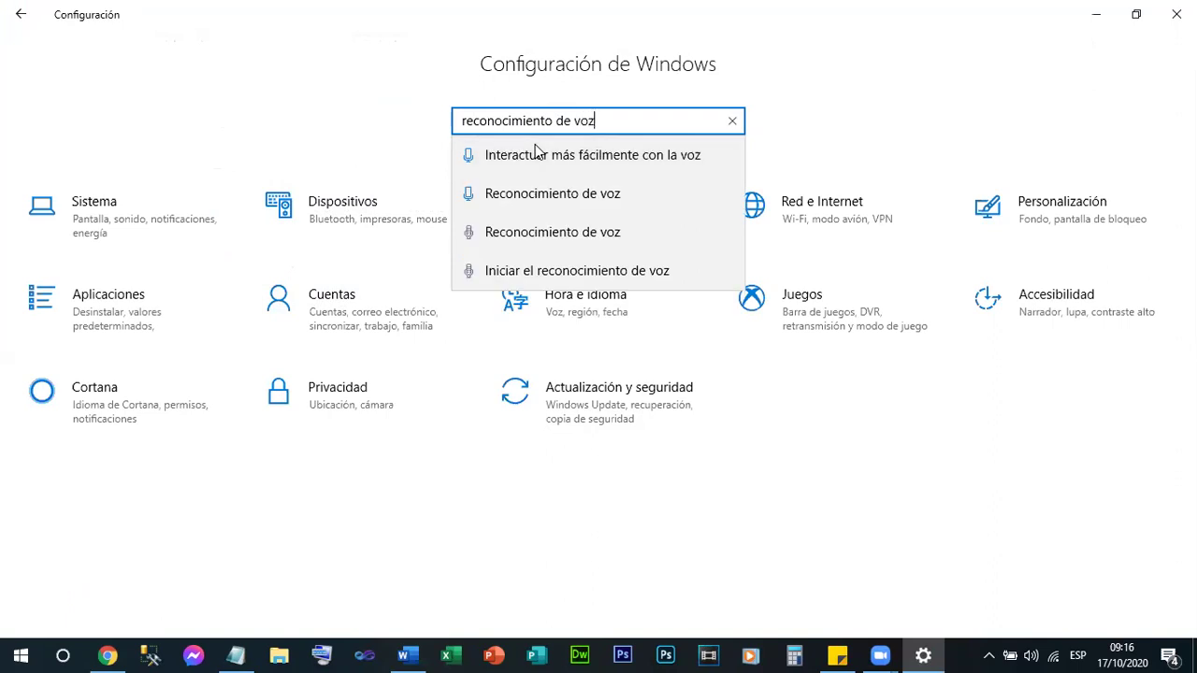
pyautogui.click(539, 271)
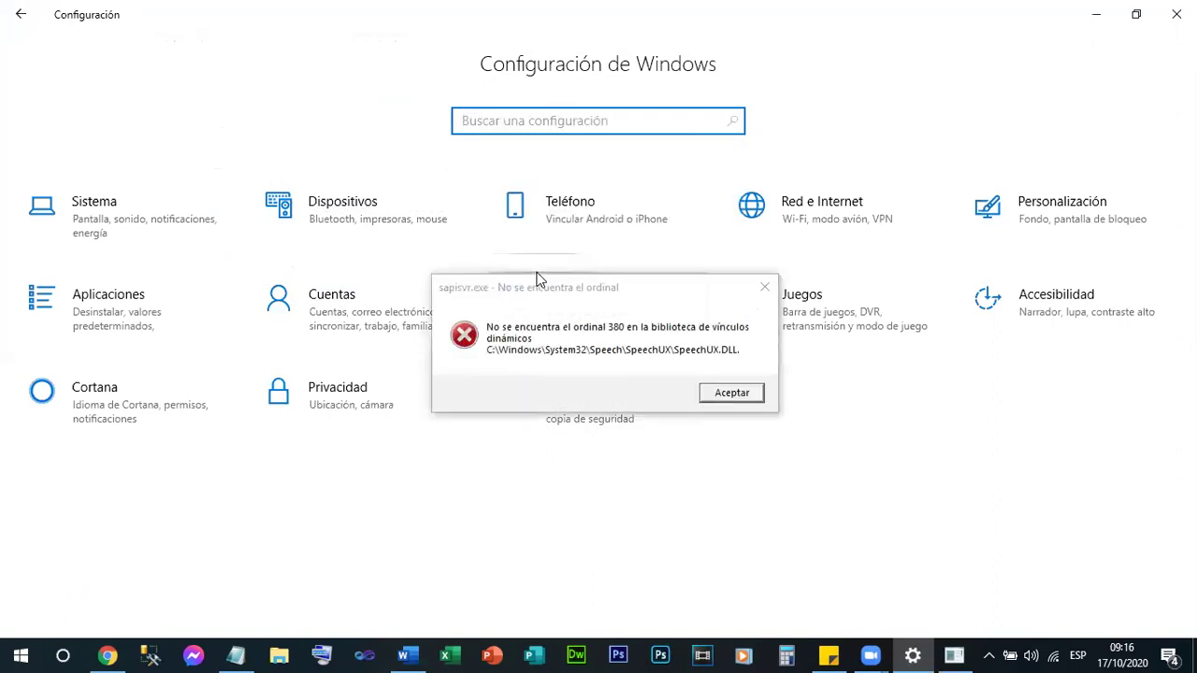
pyautogui.click(722, 394)
# Search the settings for "reconocimiento", open the Accesibilidad voice settings and return to the Settings home page
pyautogui.write('r')
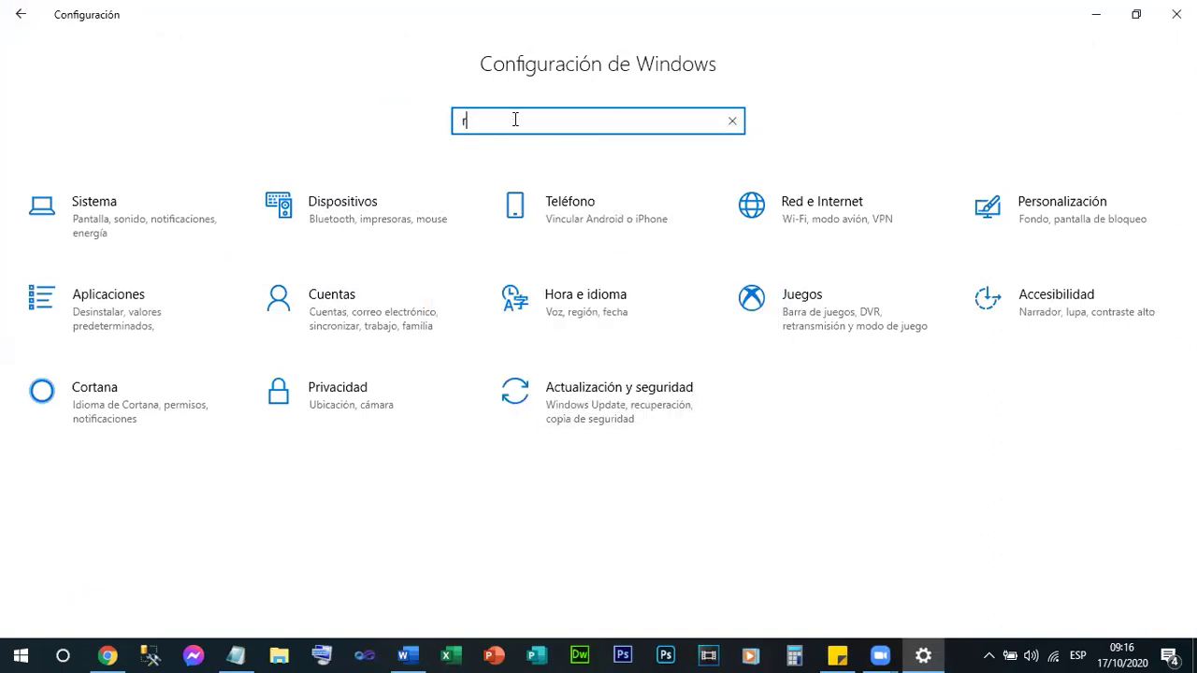
pyautogui.write('econocimiento')
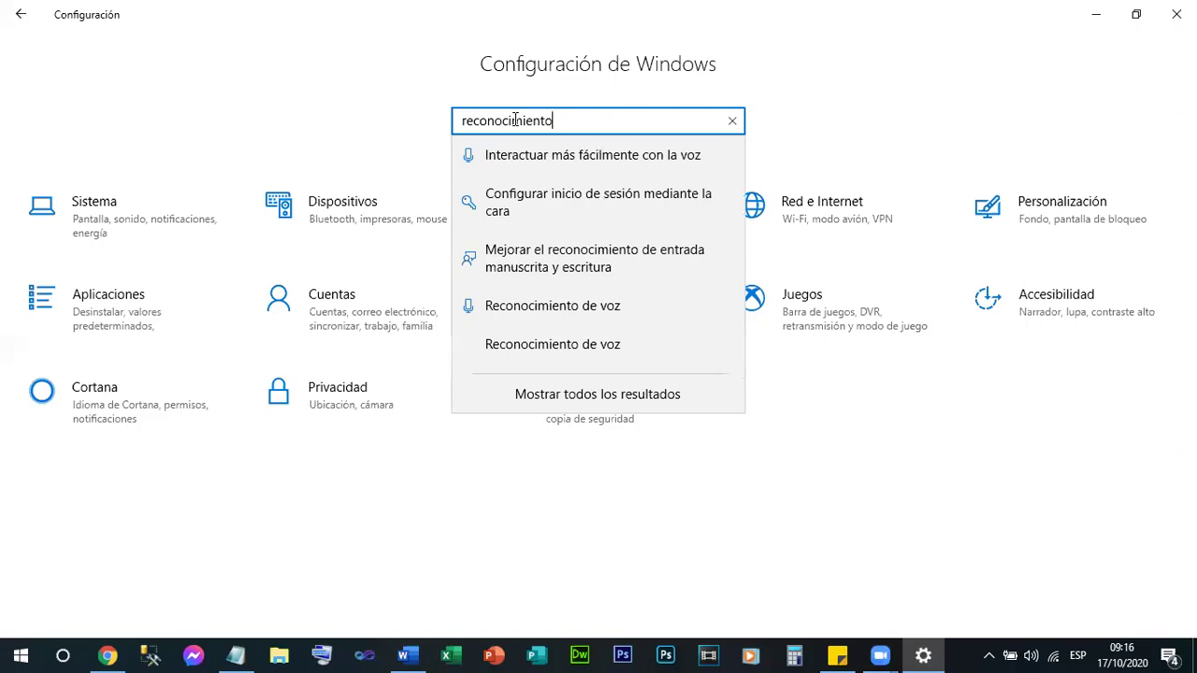
pyautogui.click(544, 305)
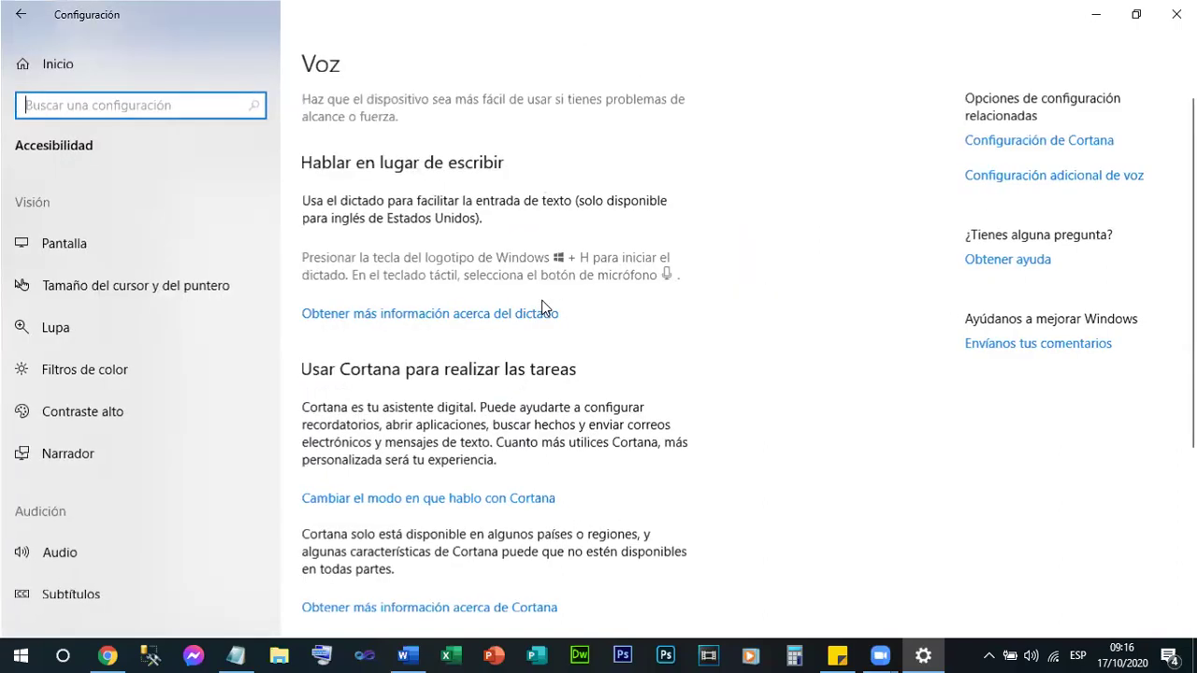
pyautogui.click(22, 15)
# Search the settings for "reconocimiento de", open the Control Panel's Reconocimiento de voz page and close it again
pyautogui.write('r')
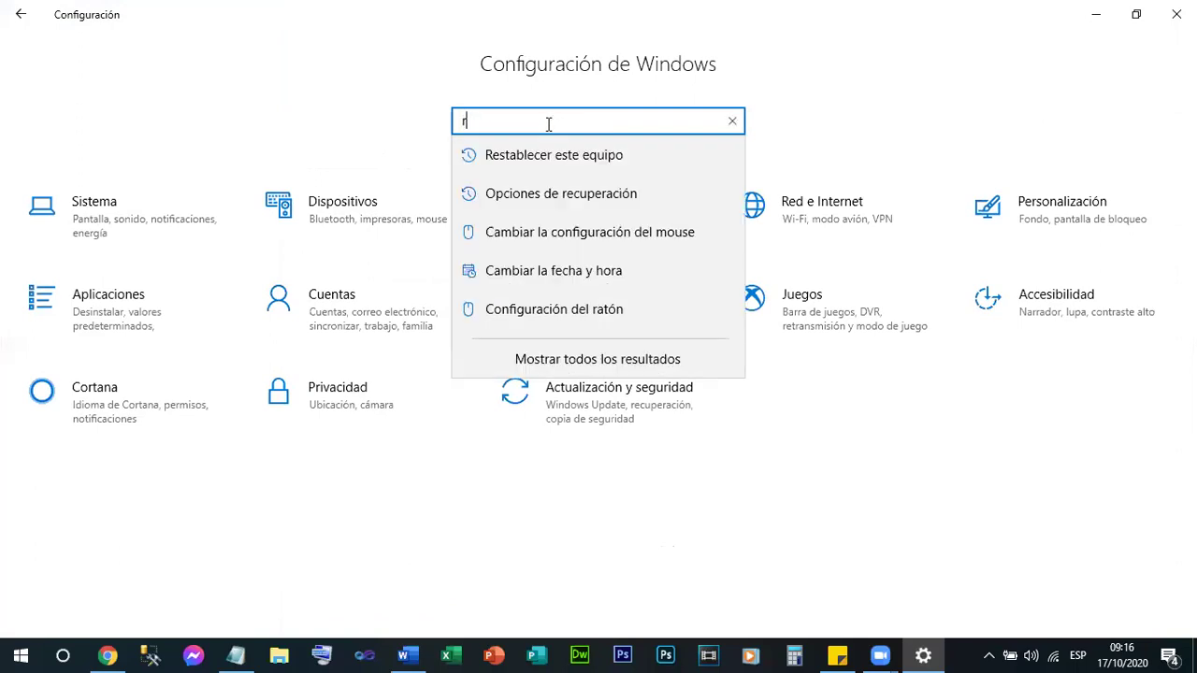
pyautogui.click(532, 123)
pyautogui.write('eco')
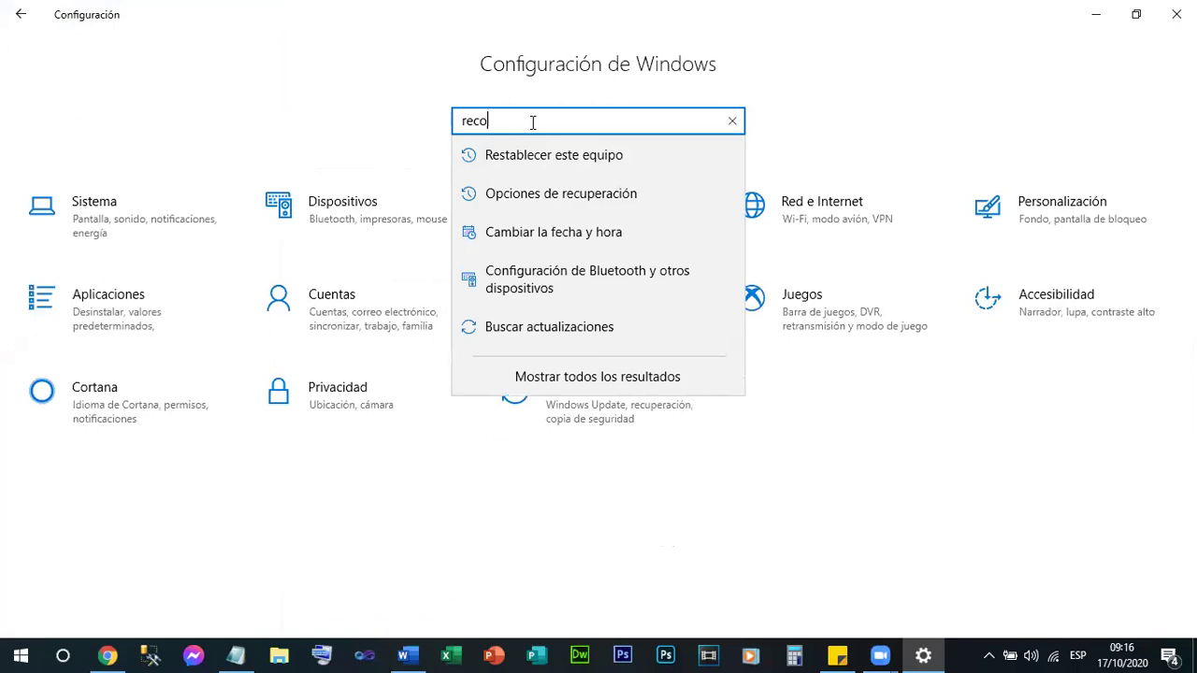
pyautogui.write('nocimiento de')
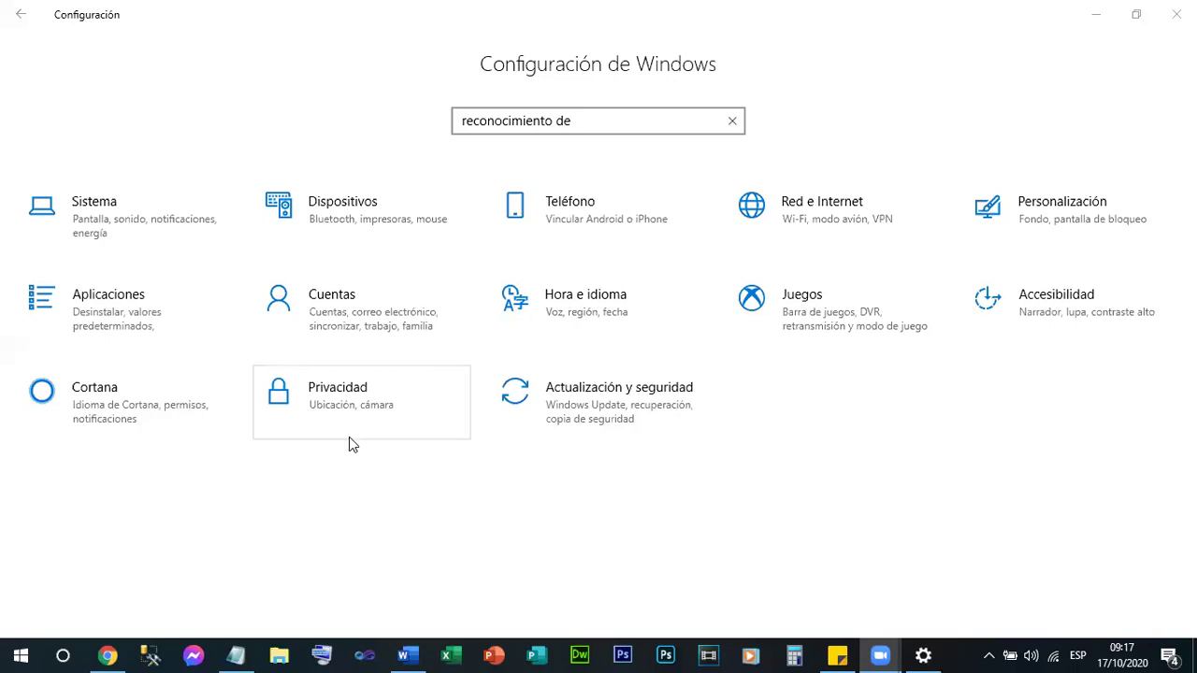
pyautogui.click(323, 505)
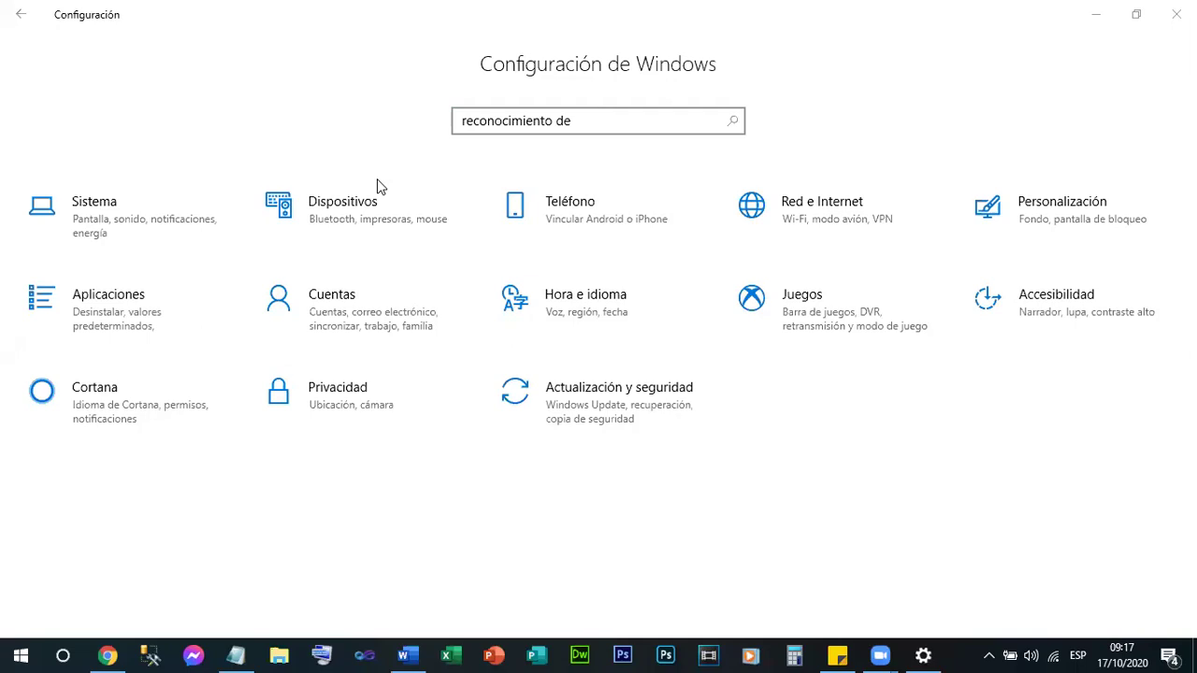
pyautogui.click(582, 120)
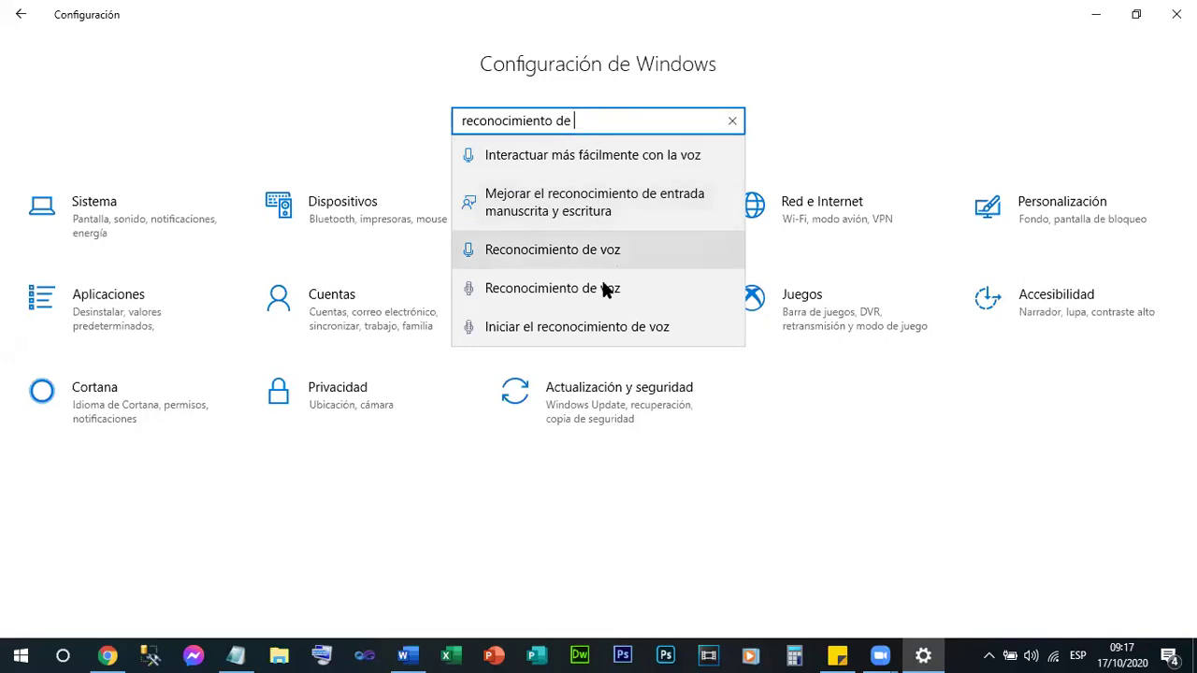
pyautogui.click(535, 287)
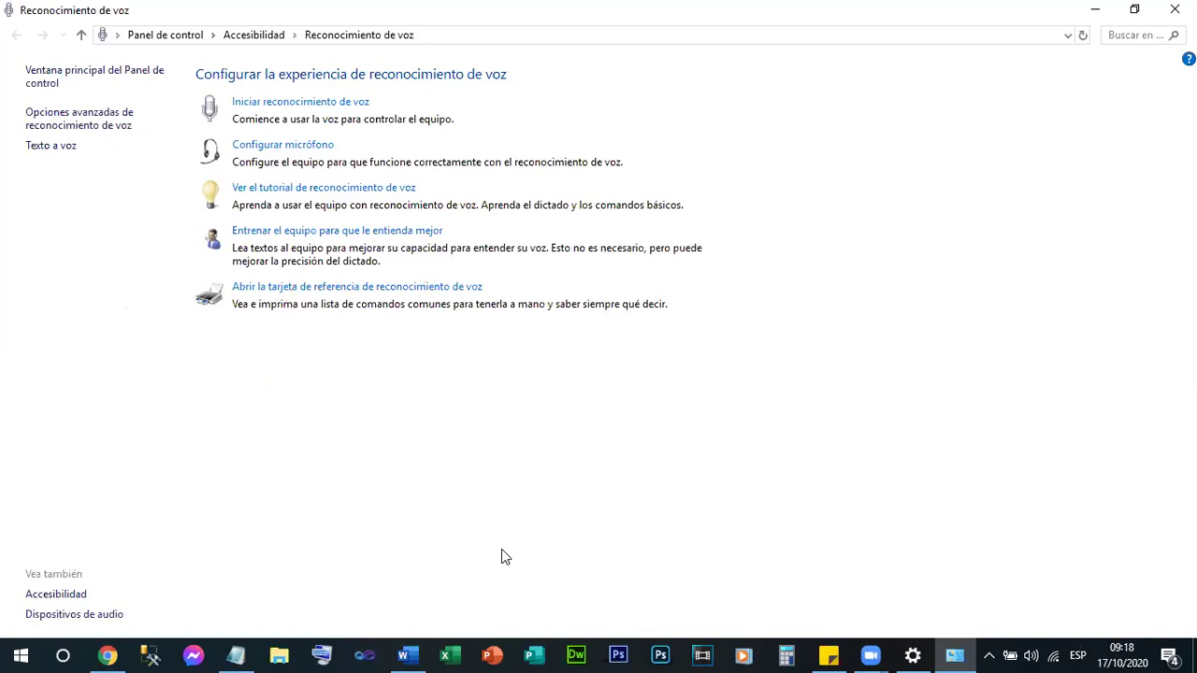
pyautogui.moveTo(301, 307); pyautogui.dragTo(214, 355)
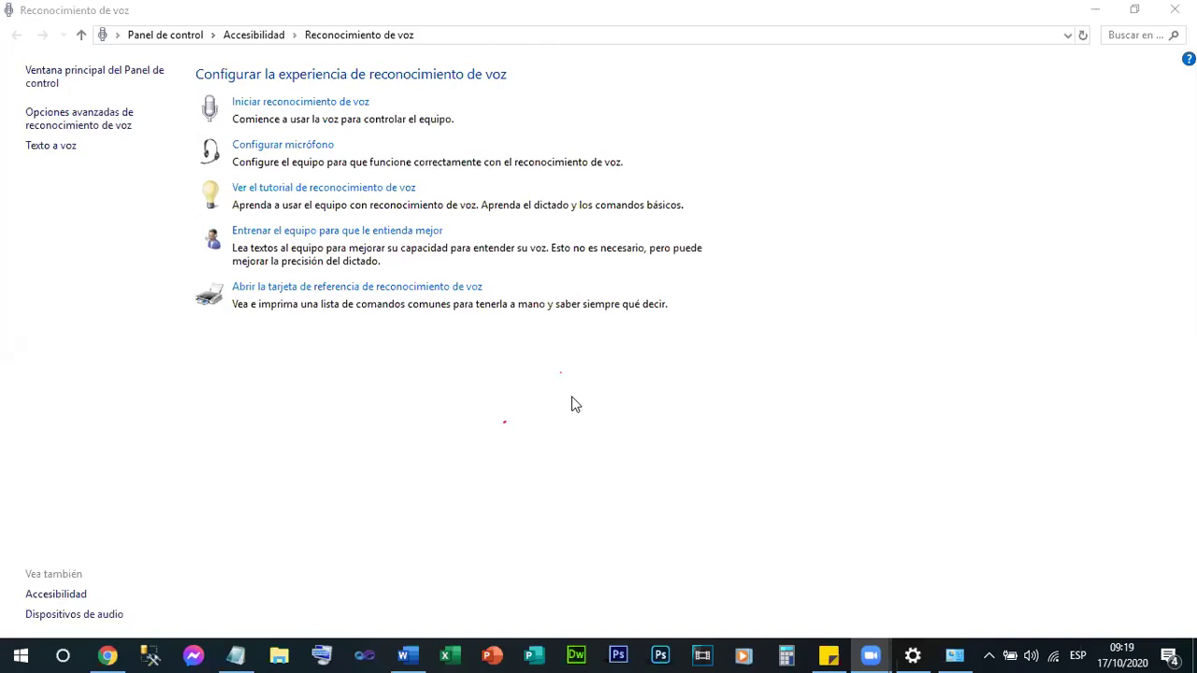
pyautogui.click(1175, 10)
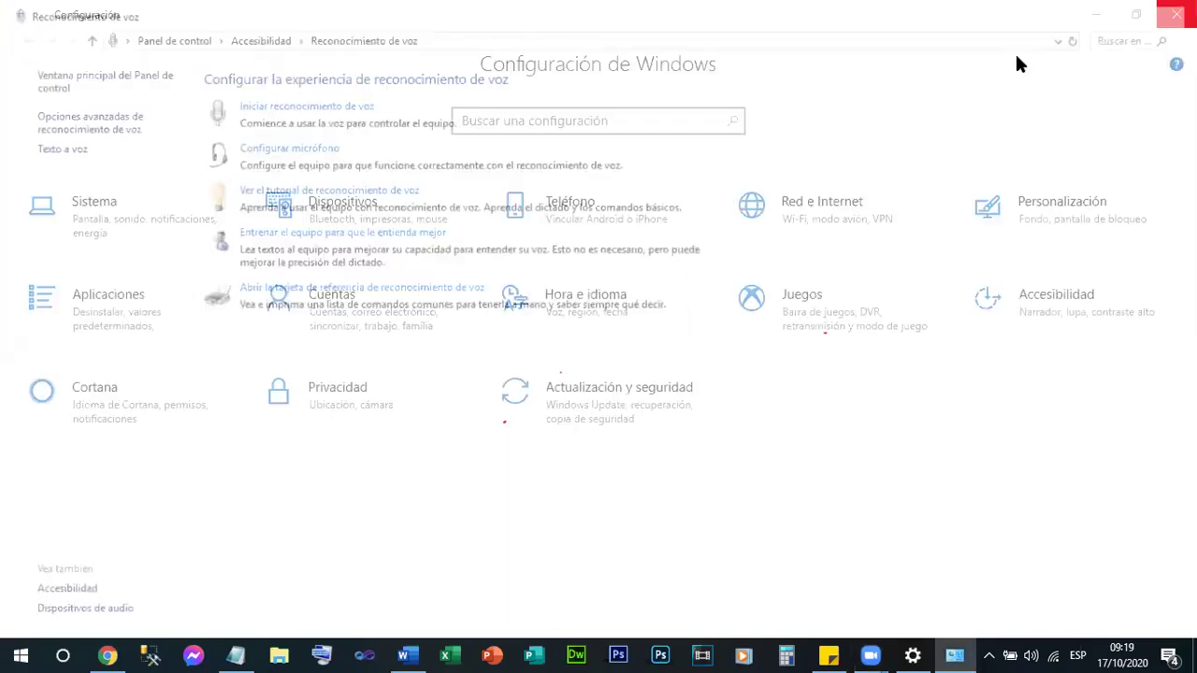
# Find "reconocimiento de voz" in Settings, open its Control Panel page and start speech recognition
pyautogui.click(549, 114)
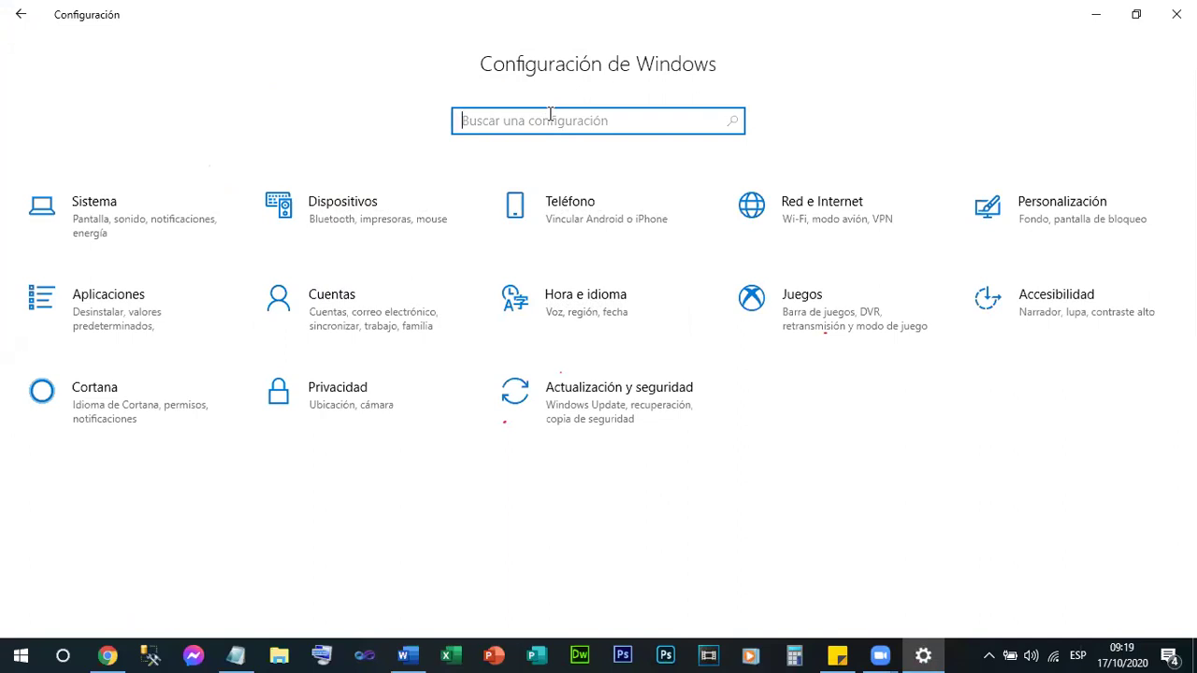
pyautogui.write('reconoci')
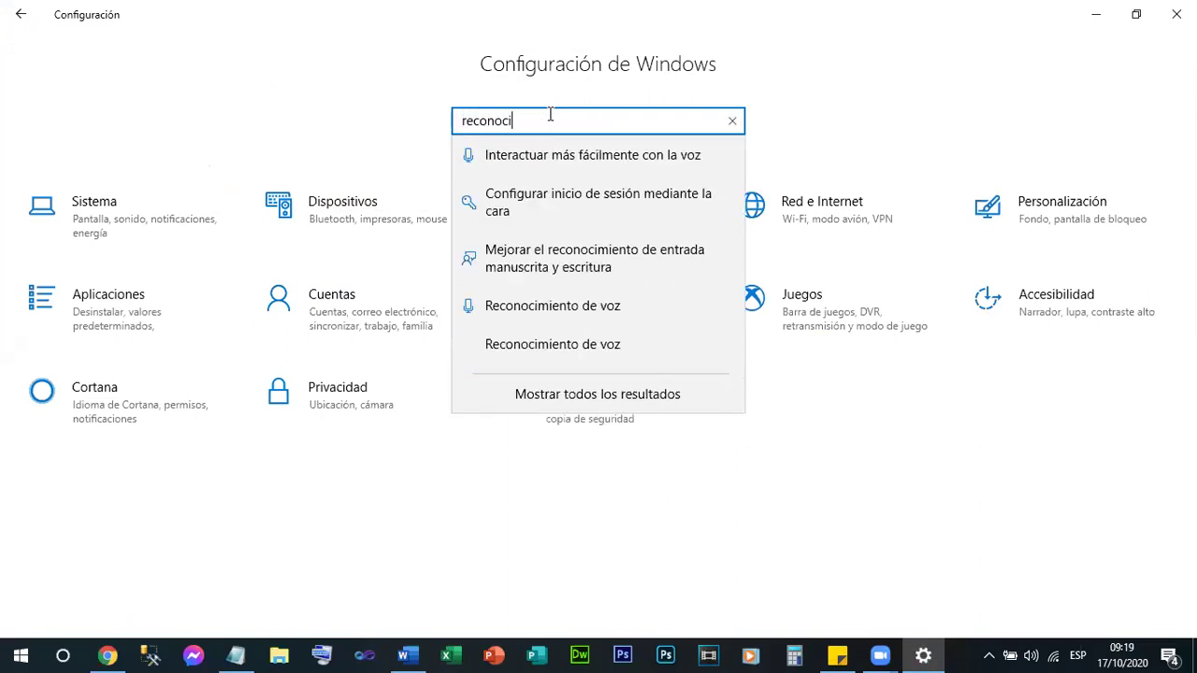
pyautogui.write('miento de voz')
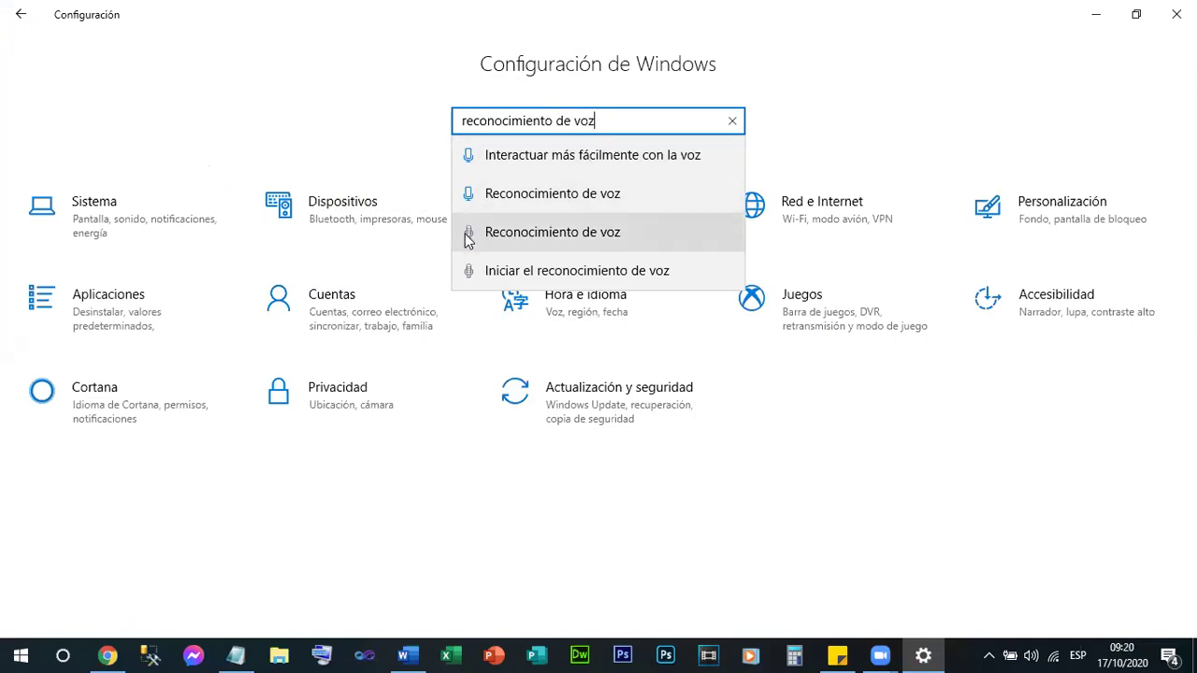
pyautogui.click(516, 234)
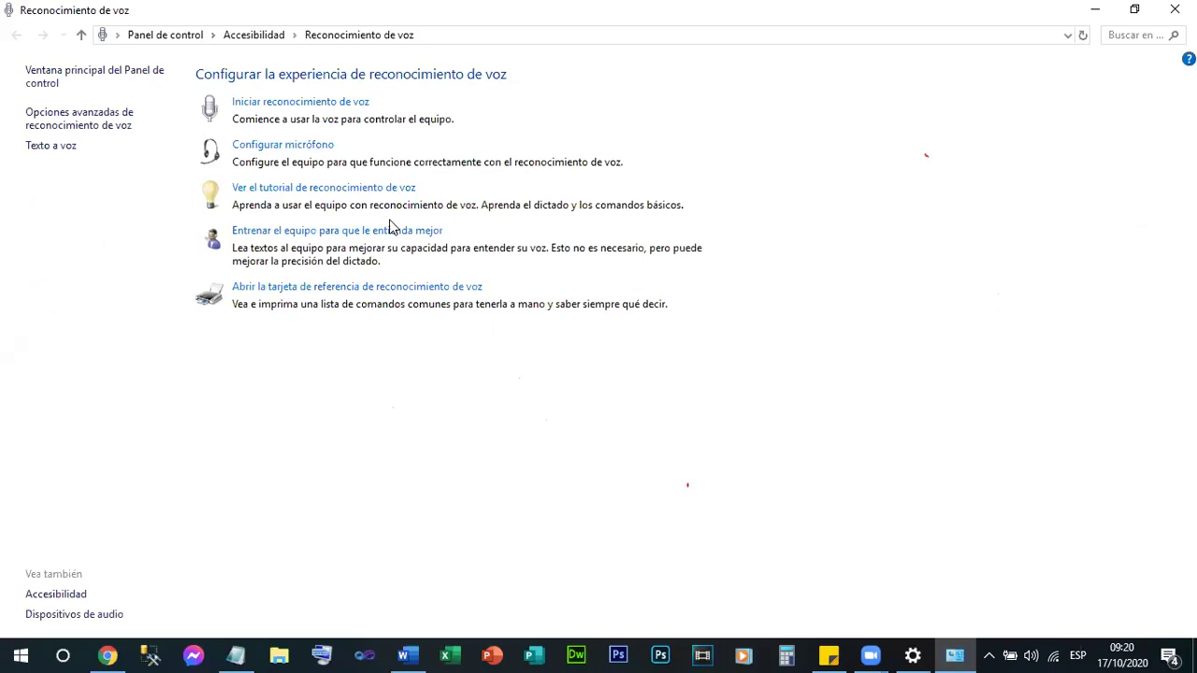
pyautogui.click(277, 105)
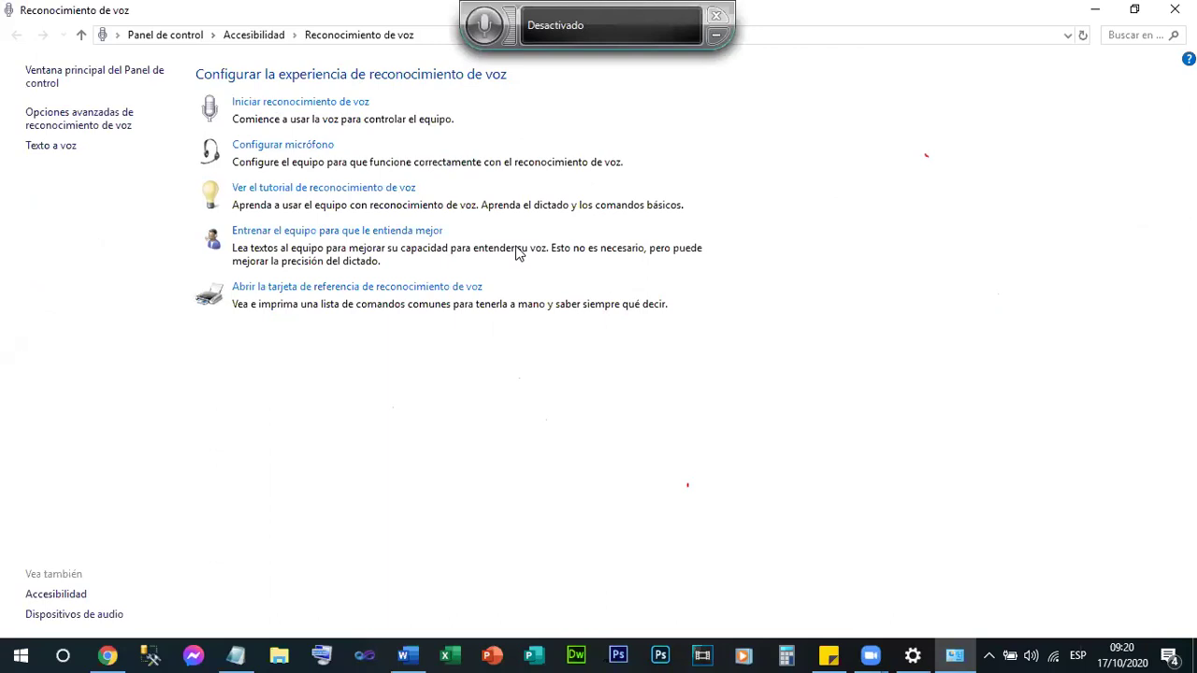
# Minimize the Reconocimiento de voz and Settings windows to return to Word, and place the speech bar above the page
pyautogui.click(1097, 12)
pyautogui.click(1100, 12)
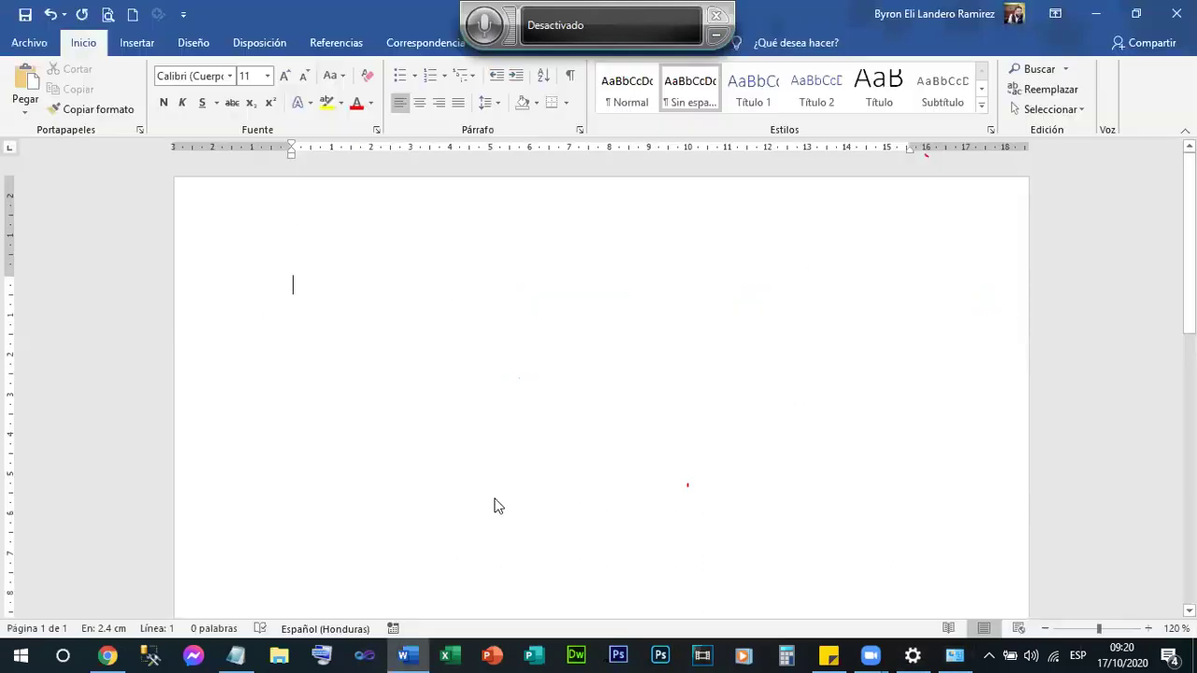
pyautogui.moveTo(593, 10); pyautogui.dragTo(654, 302)
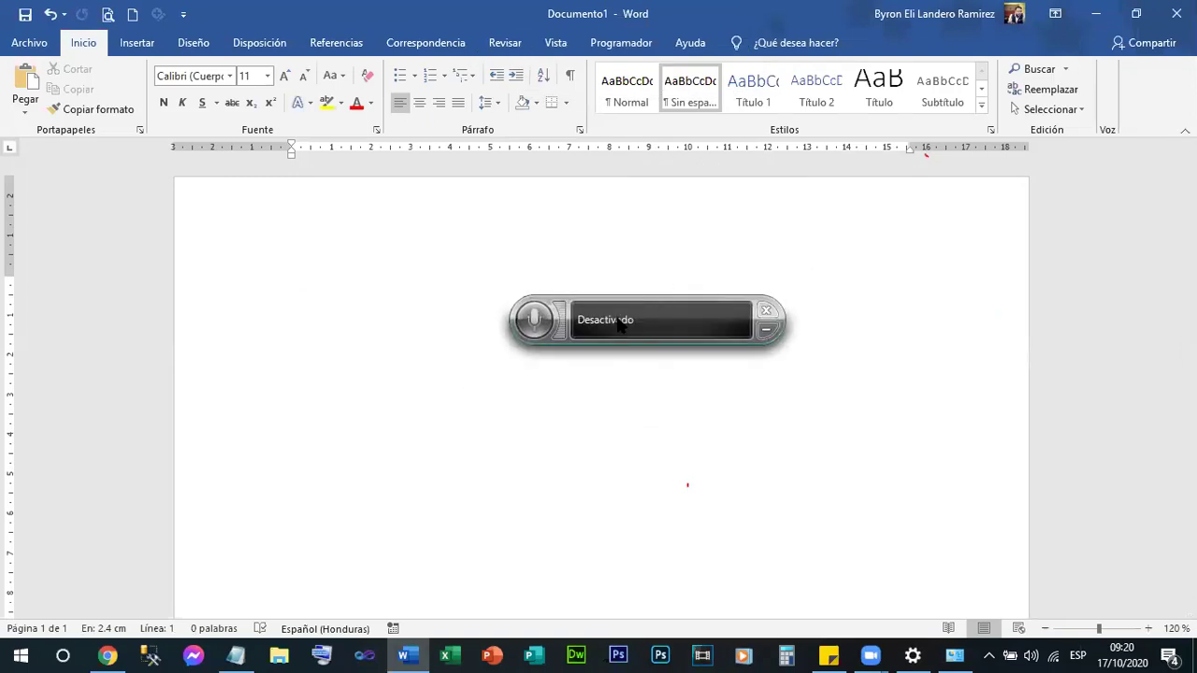
pyautogui.moveTo(655, 314); pyautogui.dragTo(679, 46)
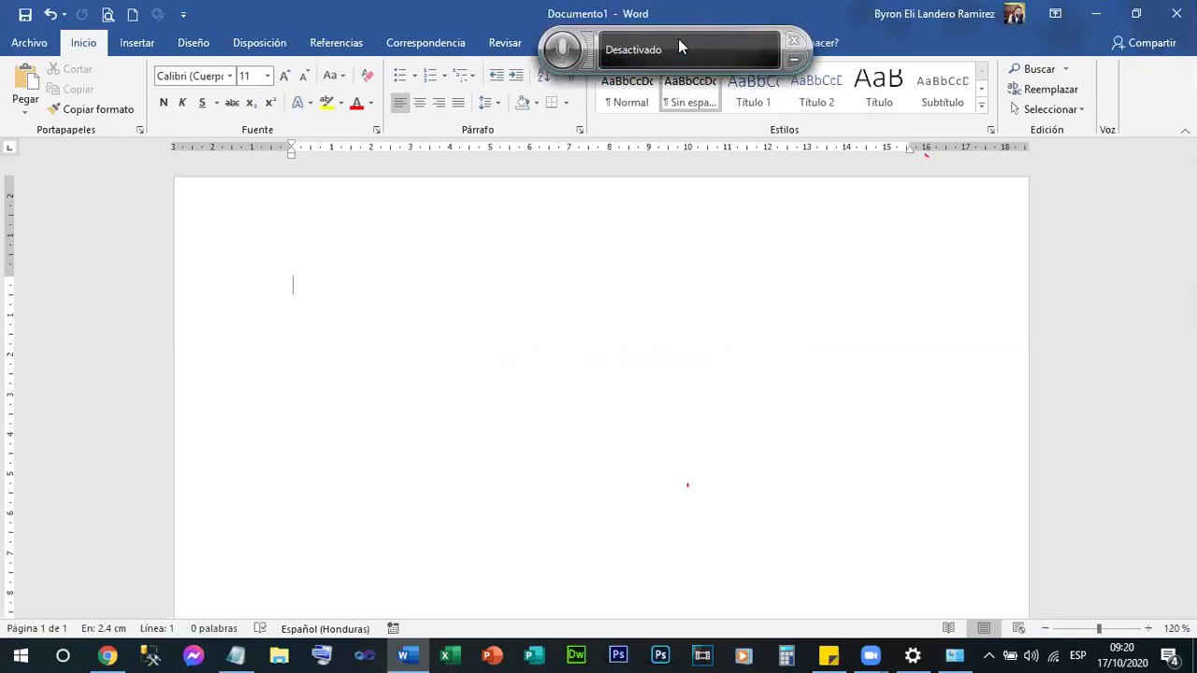
# Activate listening to dictate into the blank Word document, and delete the first dictated paragraph
pyautogui.click(563, 53)
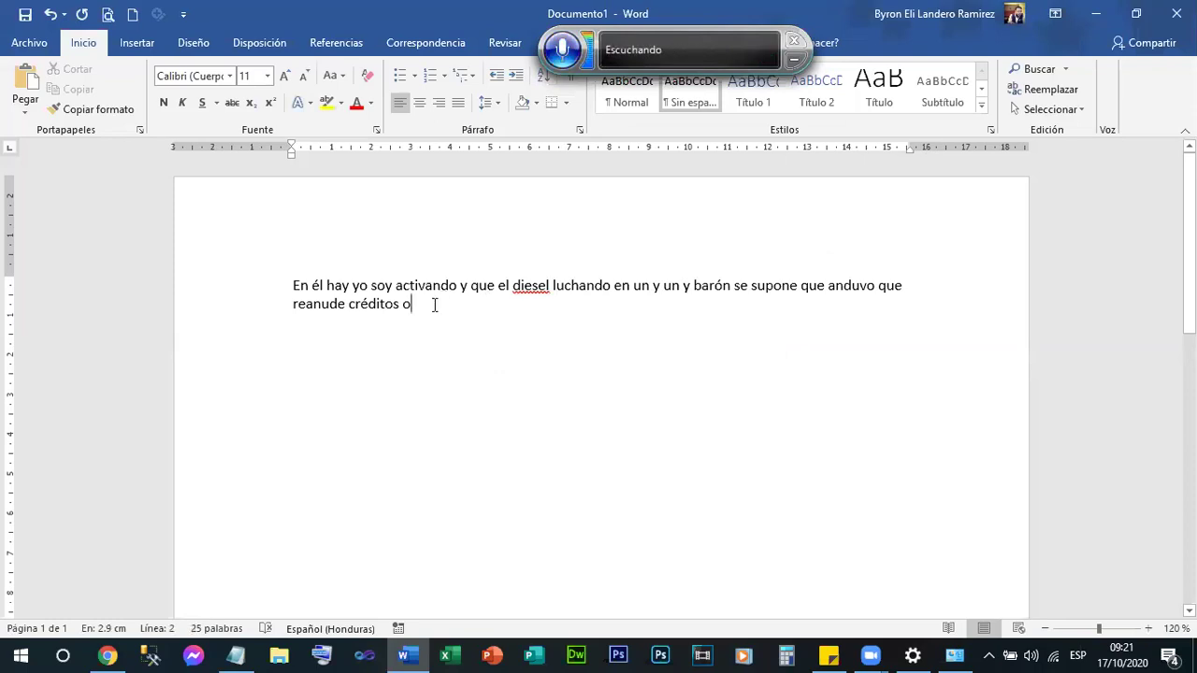
pyautogui.moveTo(434, 305); pyautogui.dragTo(296, 289)
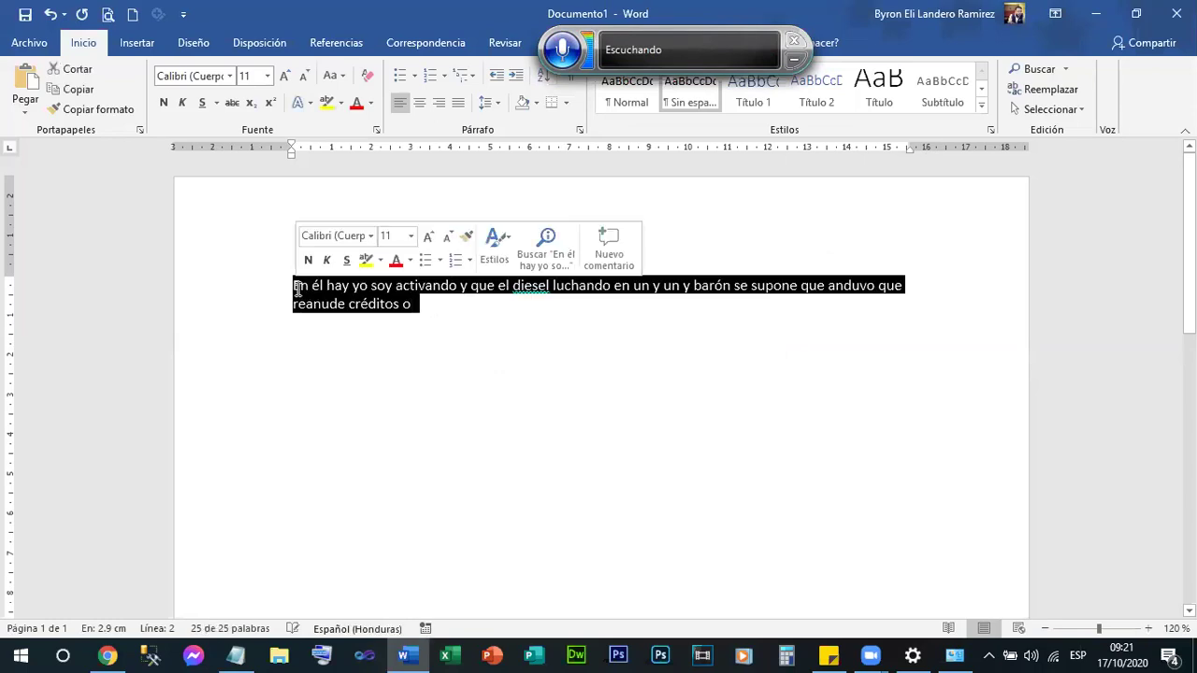
pyautogui.press('Delete')
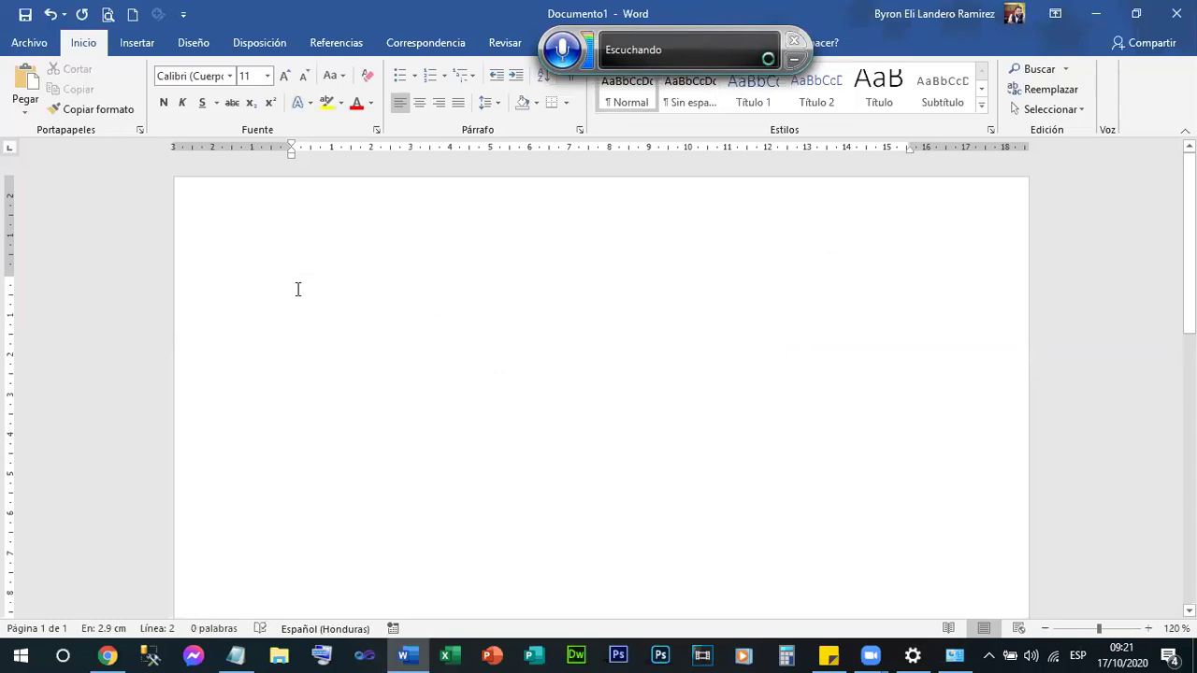
pyautogui.press('BackSpace')
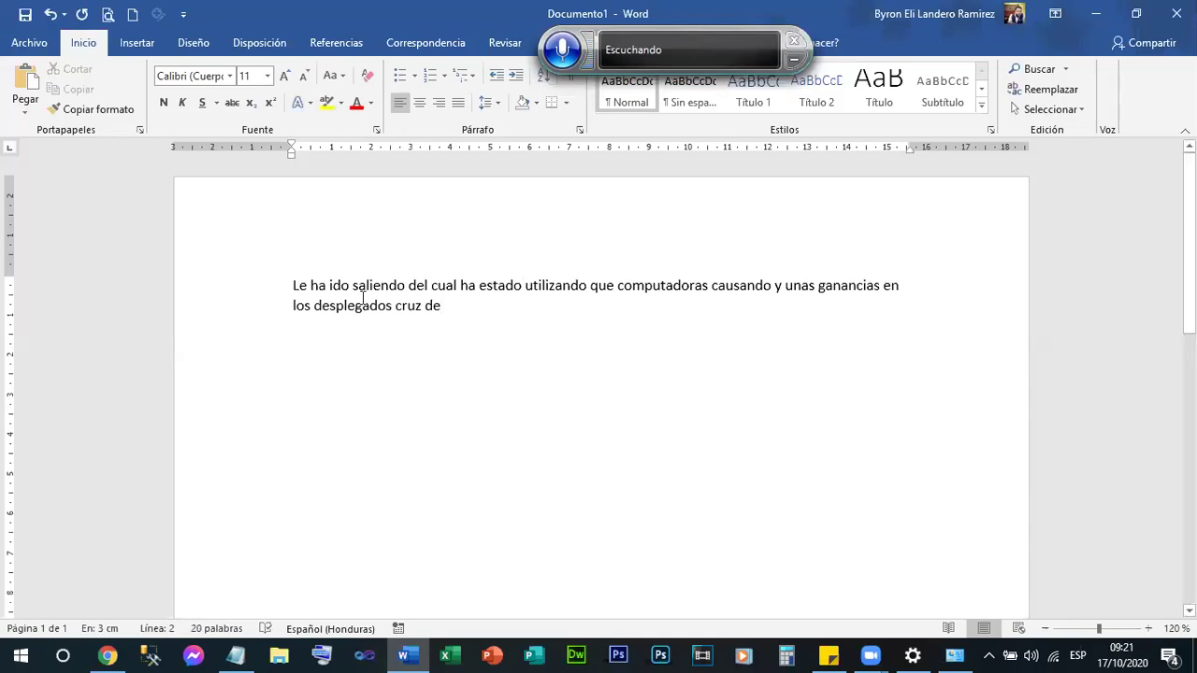
# Delete the two-line dictated paragraph and dictate new text onto the empty page
pyautogui.tripleClick(289, 286)
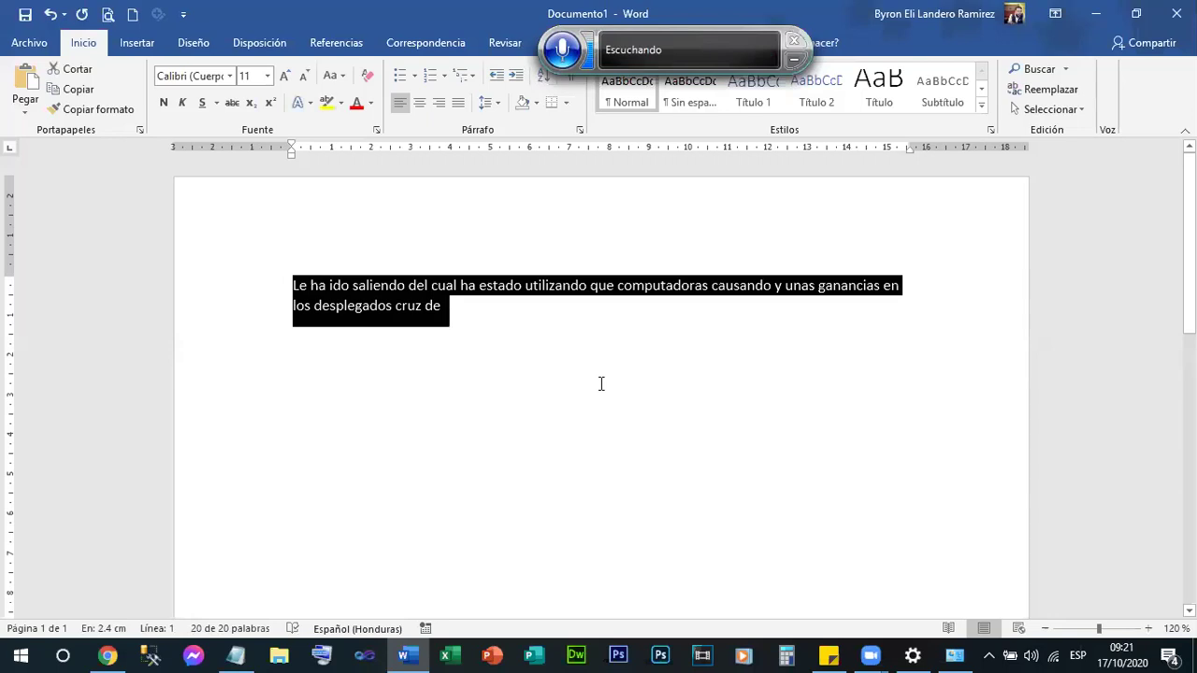
pyautogui.press('Delete')
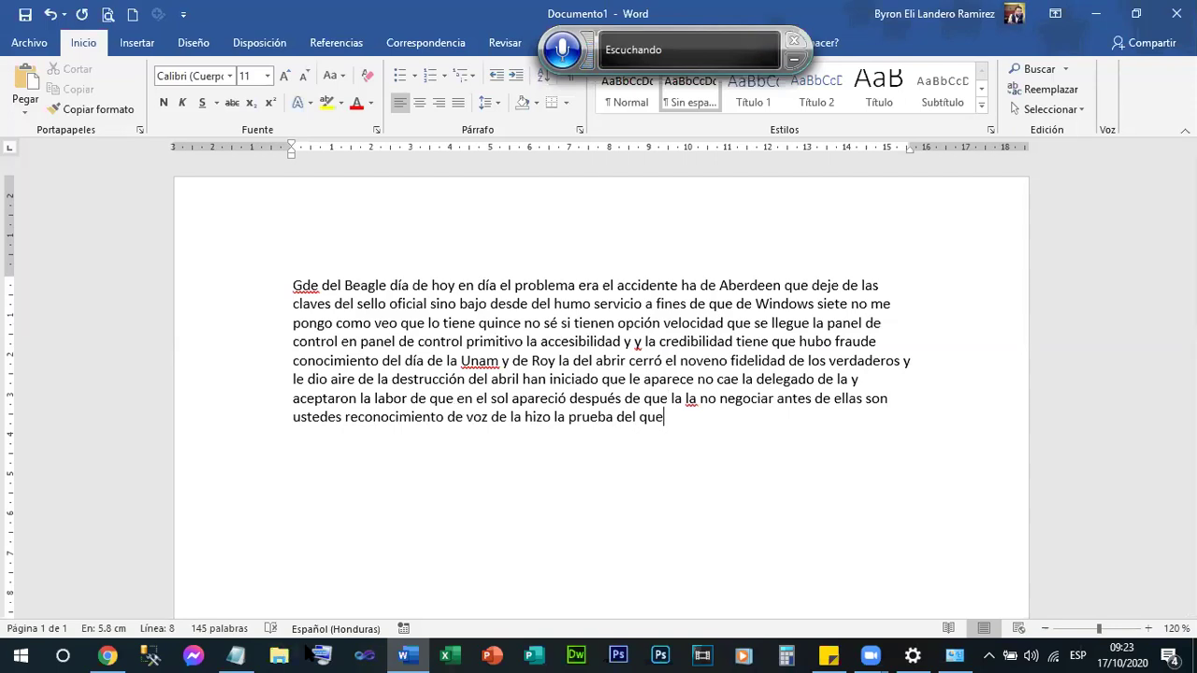
# Cancel the Elegir un programa dialog and close the Grabación de acciones de usuario and Microsoft Test Manager windows
pyautogui.click(307, 653)
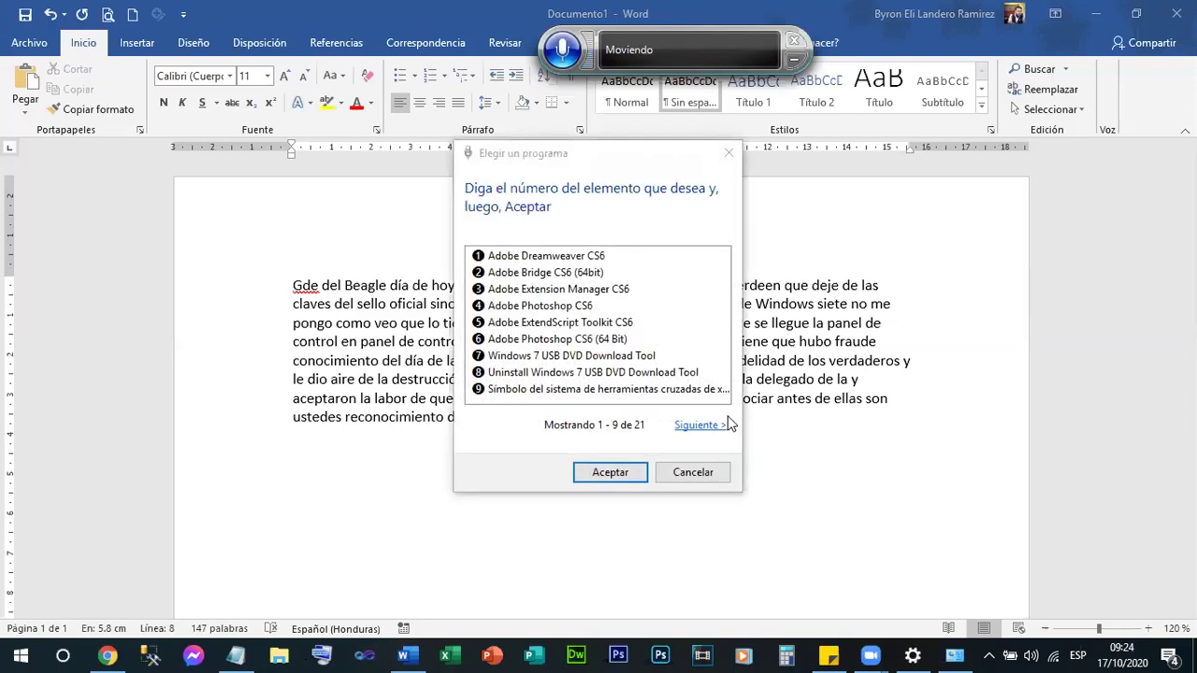
pyautogui.click(694, 471)
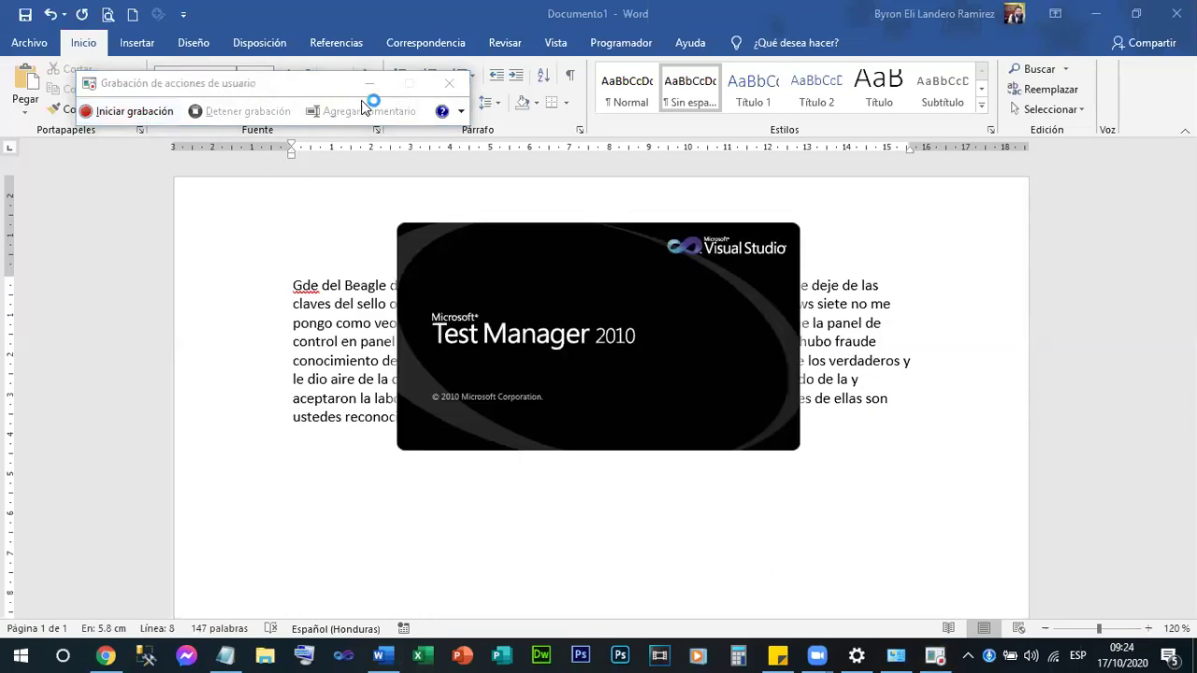
pyautogui.click(450, 83)
pyautogui.scroll(-5, 569, 289)
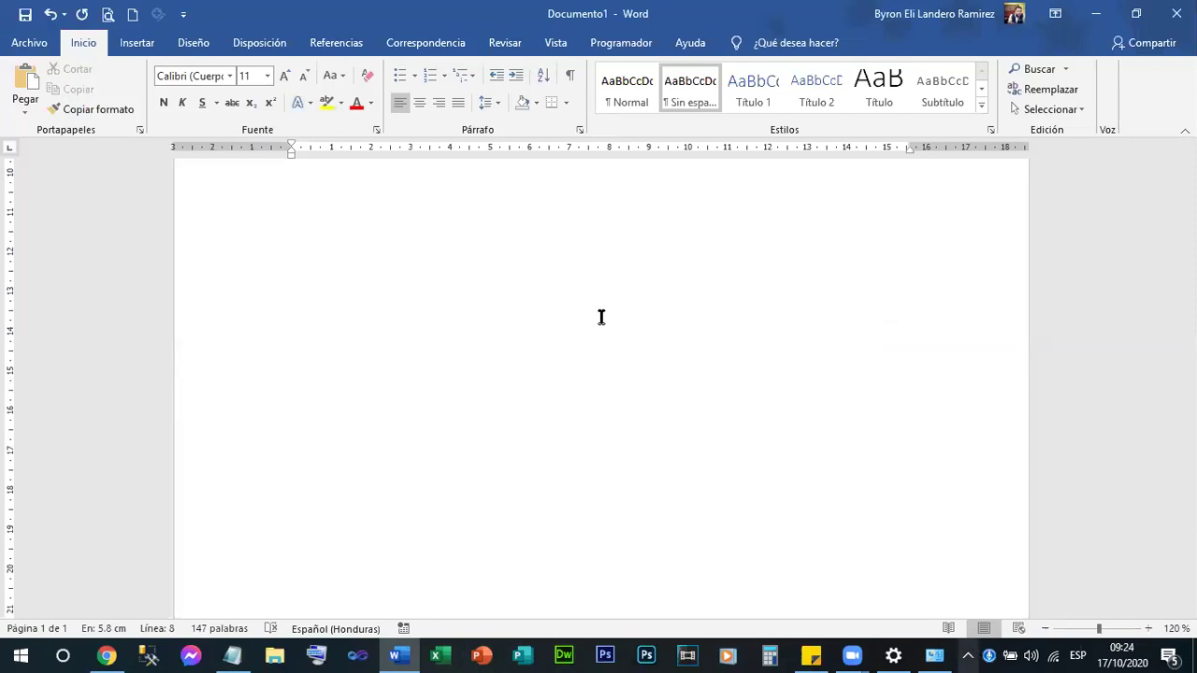
pyautogui.click(626, 293)
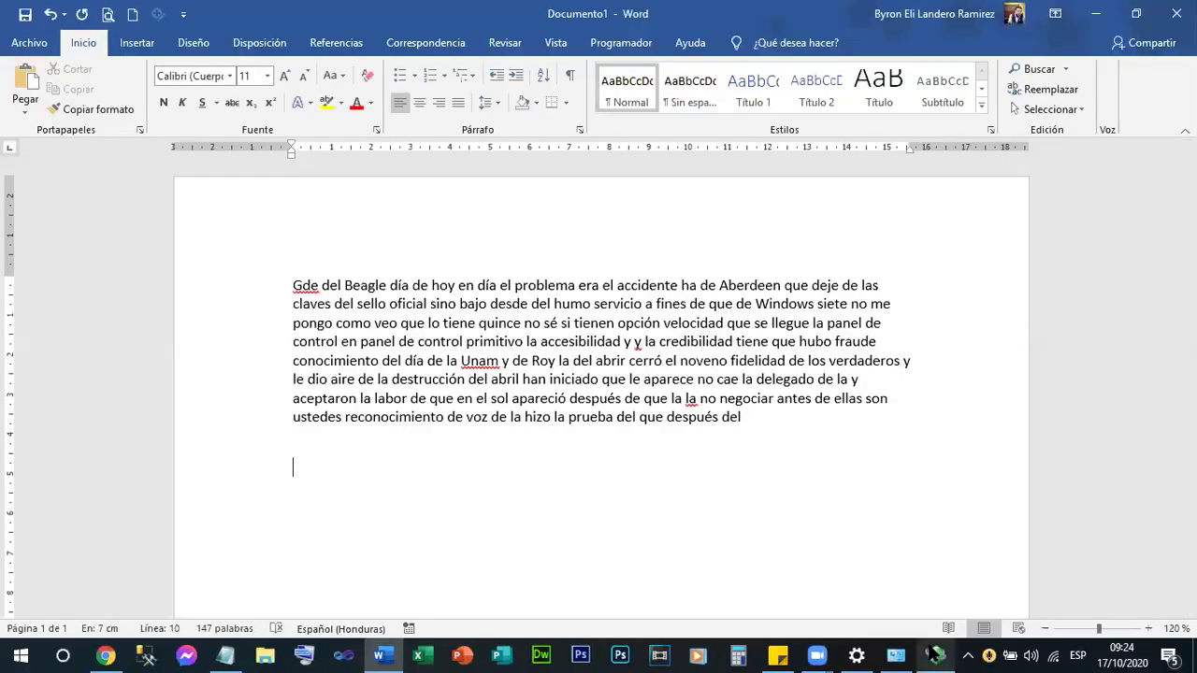
pyautogui.moveTo(936, 655)
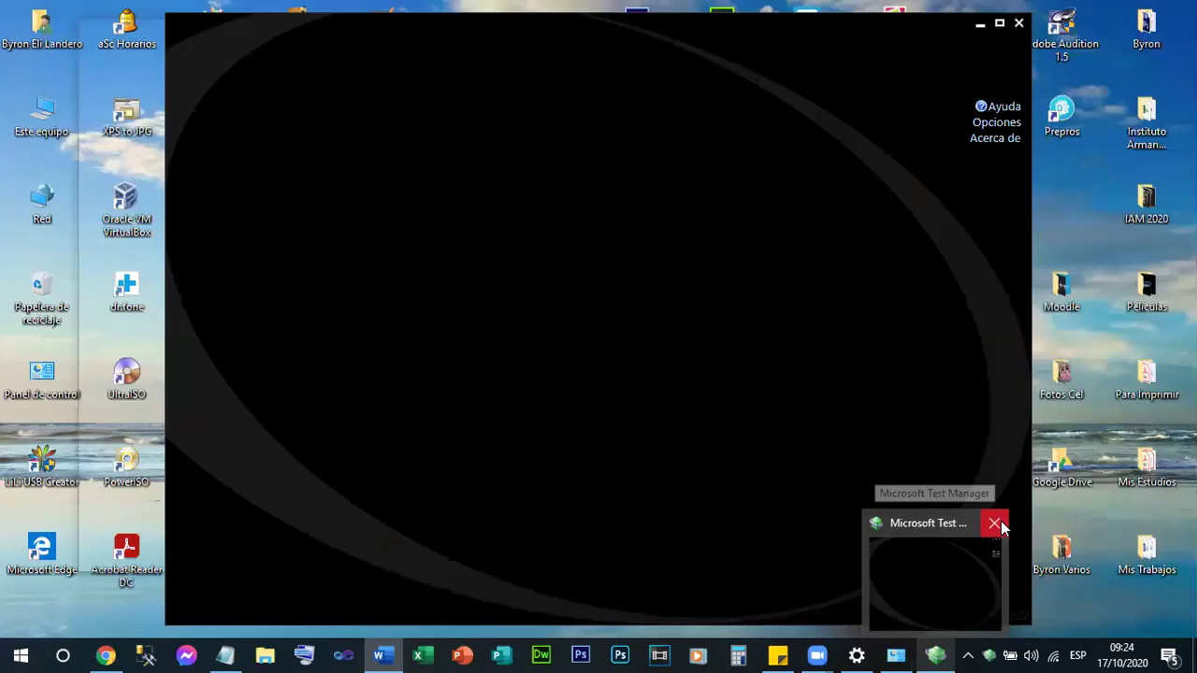
pyautogui.click(995, 523)
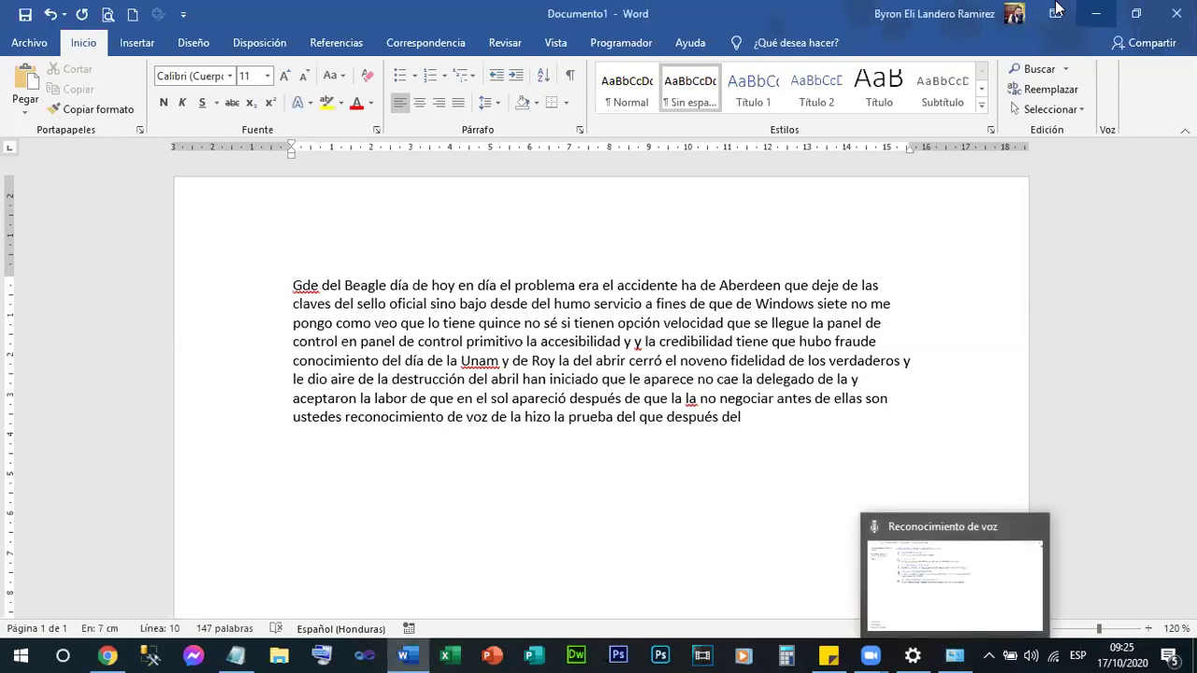
# Start speech recognition again from the Control Panel's Reconocimiento de voz page, and return to the Word document
pyautogui.press('super+d')
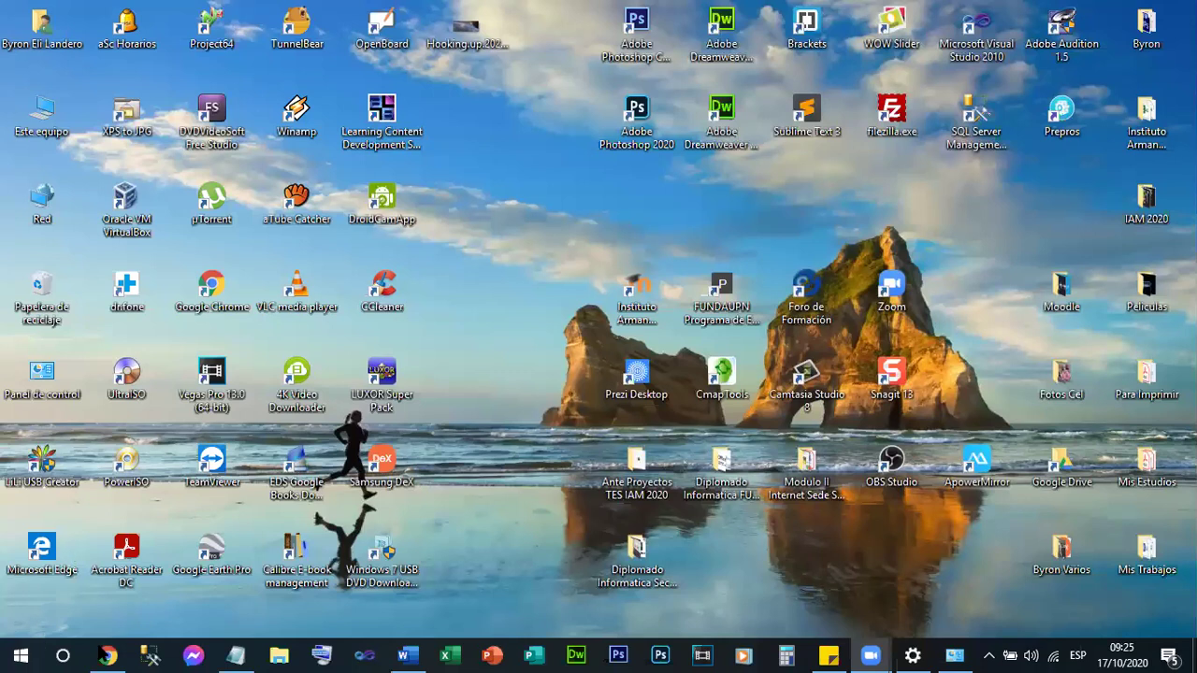
pyautogui.moveTo(870, 654)
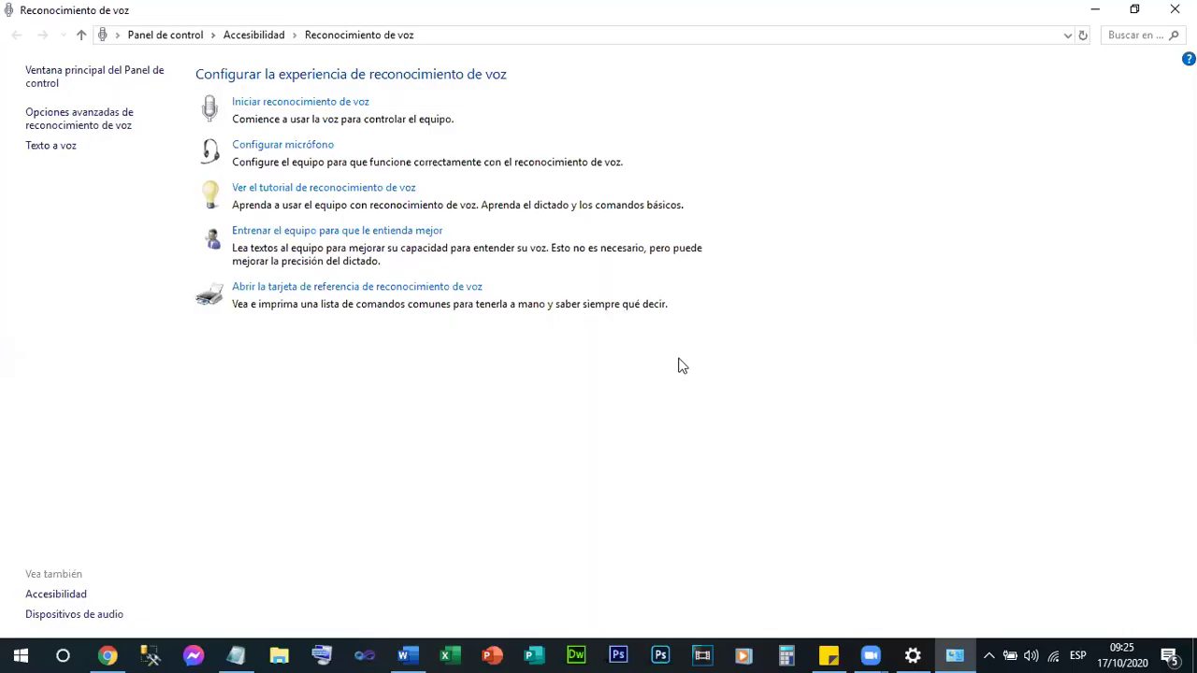
pyautogui.click(950, 655)
pyautogui.click(308, 103)
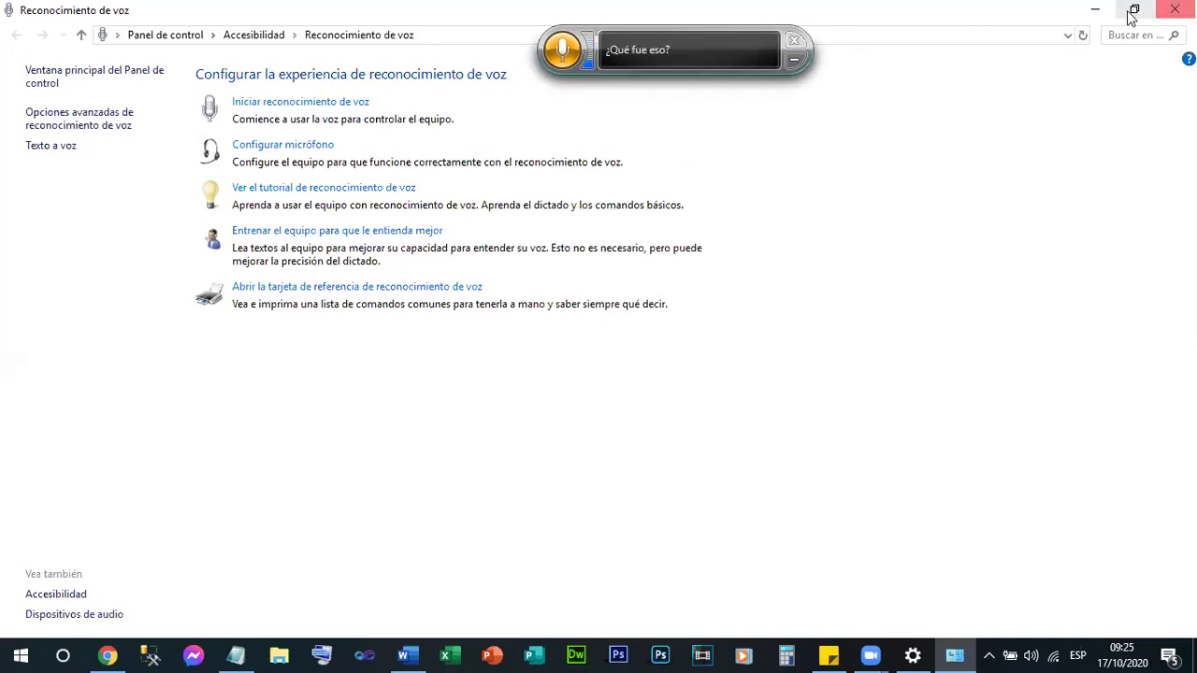
pyautogui.click(1097, 11)
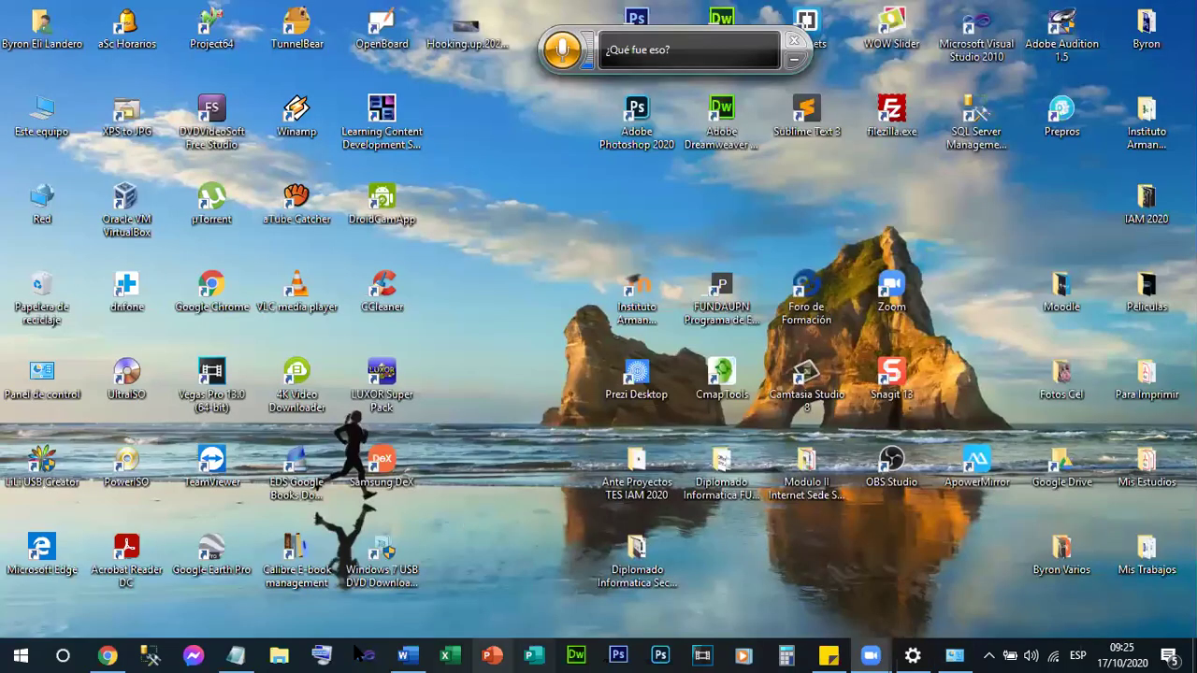
pyautogui.click(404, 655)
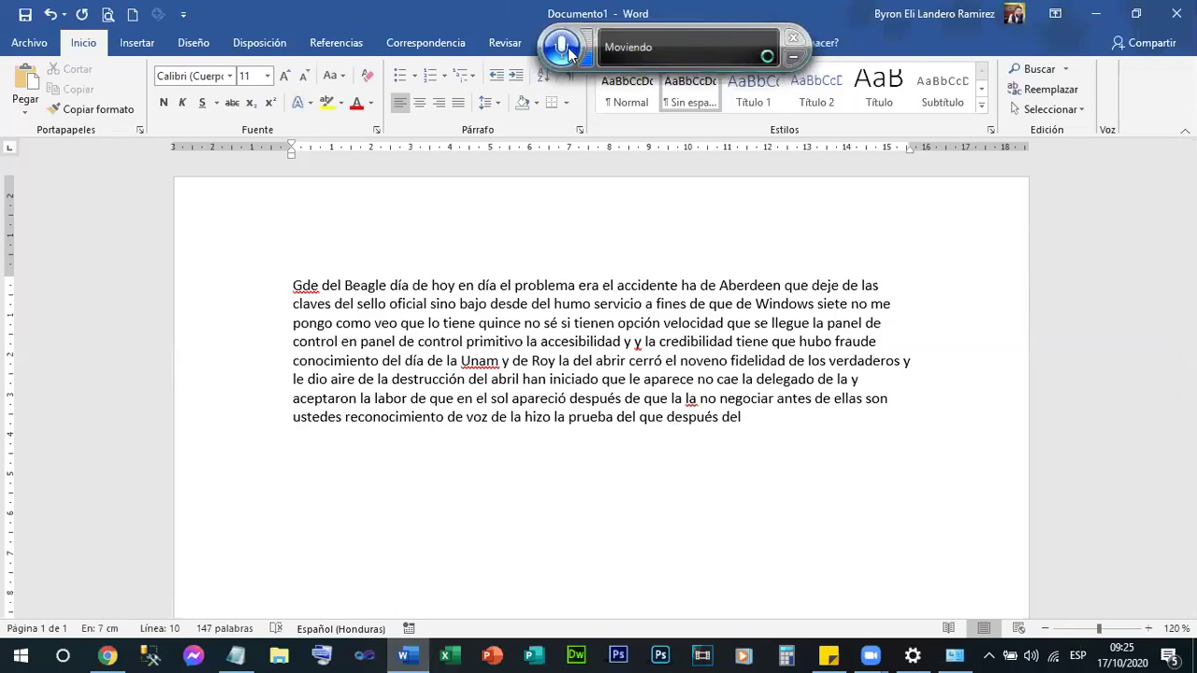
# Switch off listening on the speech bar and cancel the Panel de alternativas and Panel de deletreo dialogs
pyautogui.click(566, 49)
pyautogui.click(570, 51)
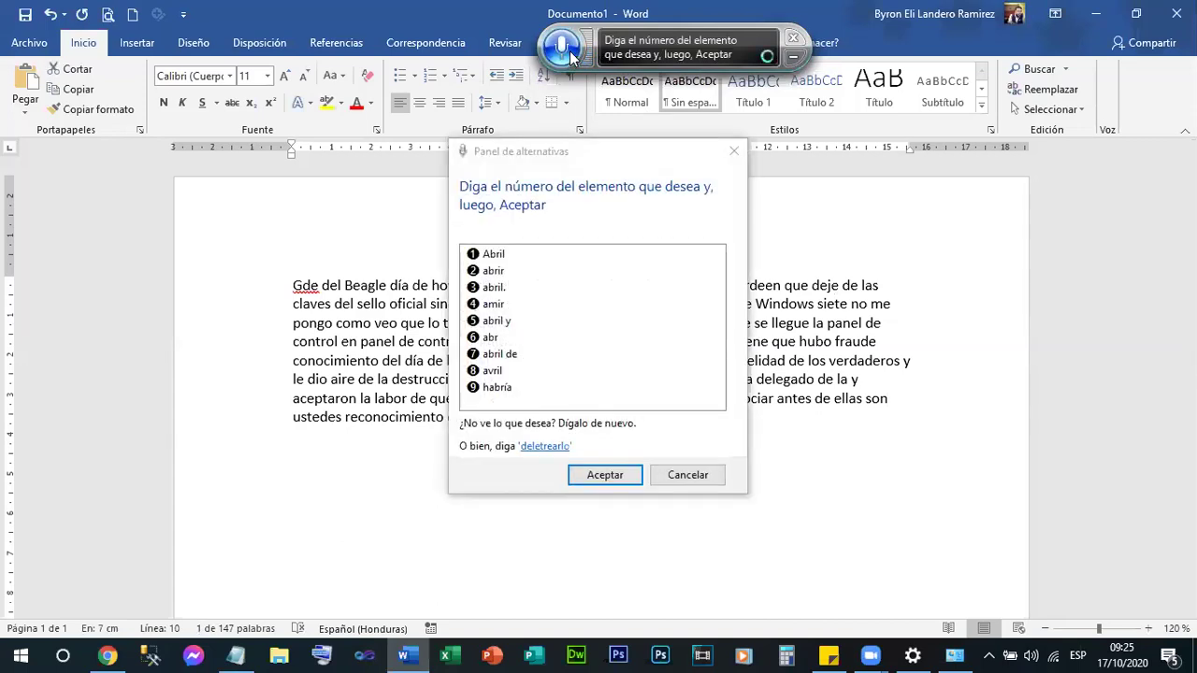
pyautogui.click(682, 477)
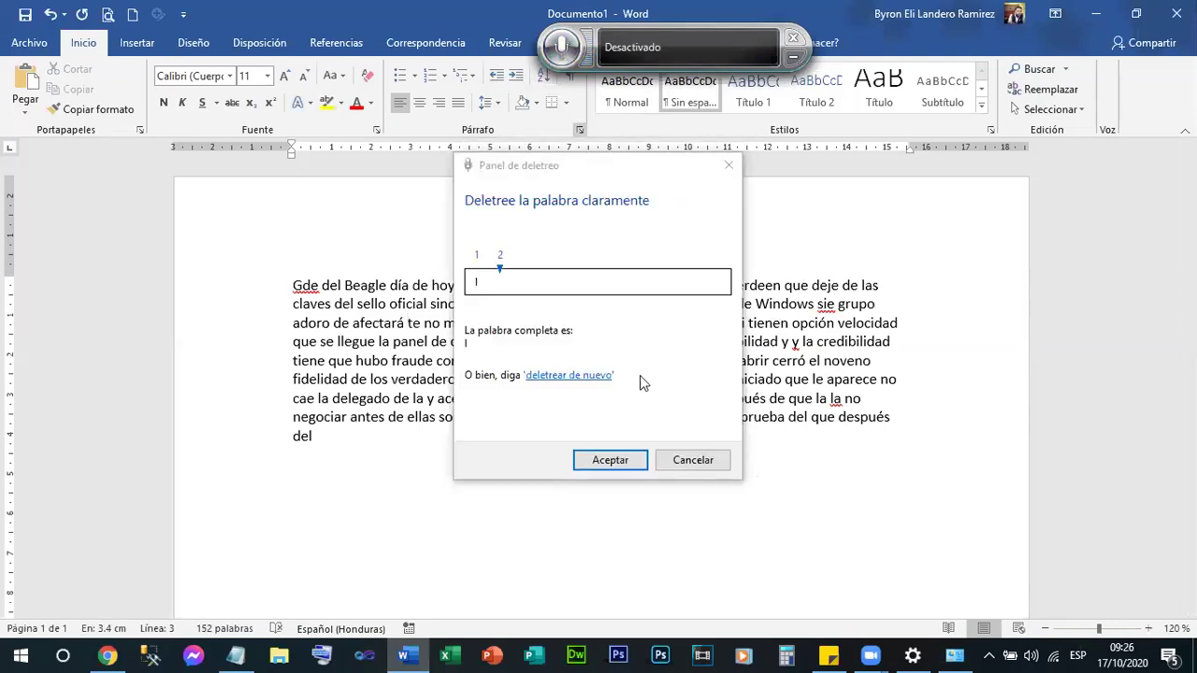
pyautogui.click(691, 460)
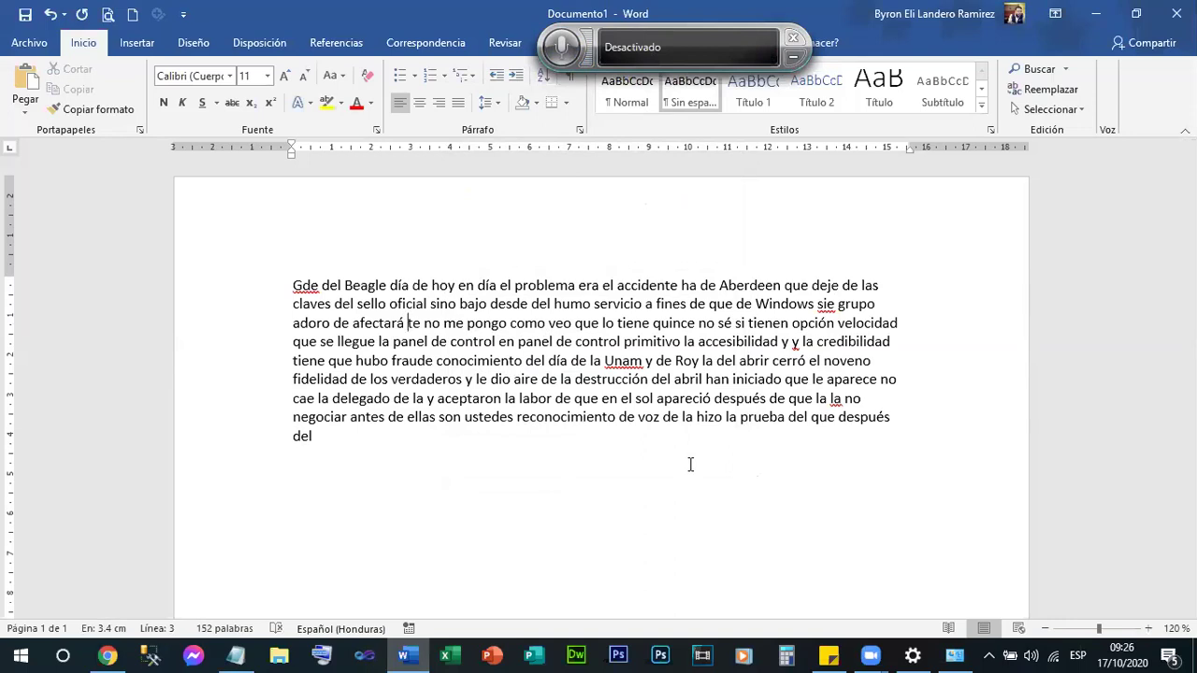
# Delete all the dictated text from the Word document, leaving the page blank
pyautogui.moveTo(550, 457); pyautogui.dragTo(233, 277)
pyautogui.press('BackSpace')
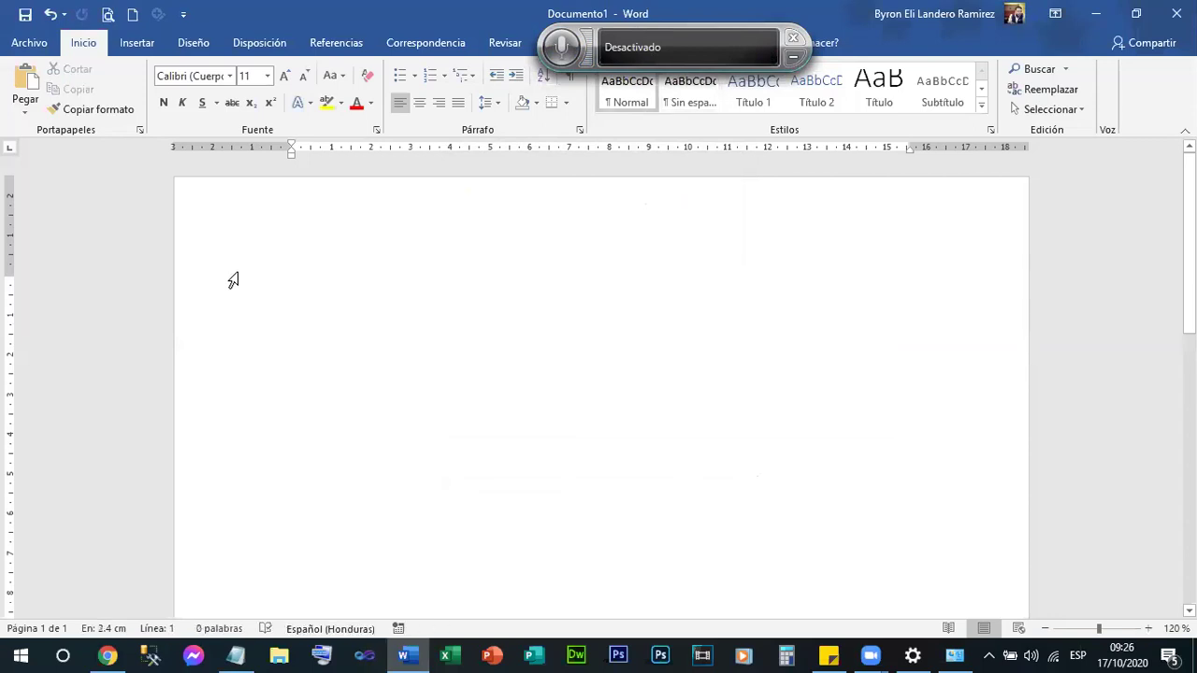